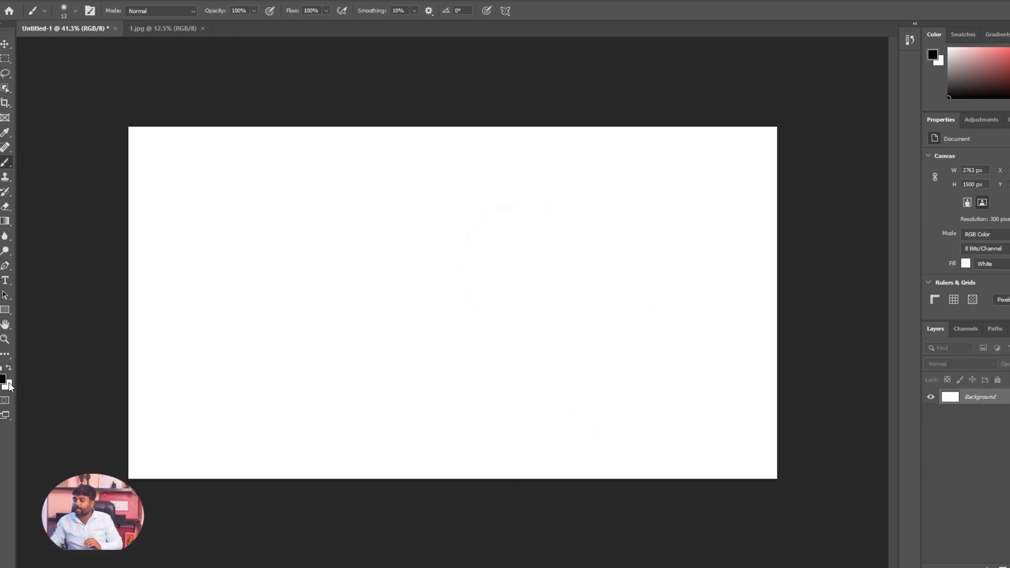
Set the foreground color to red and paint a soft diagonal stroke with a 347 px brush on a new layer
{"action": "left_click", "coordinate": [3, 378]}
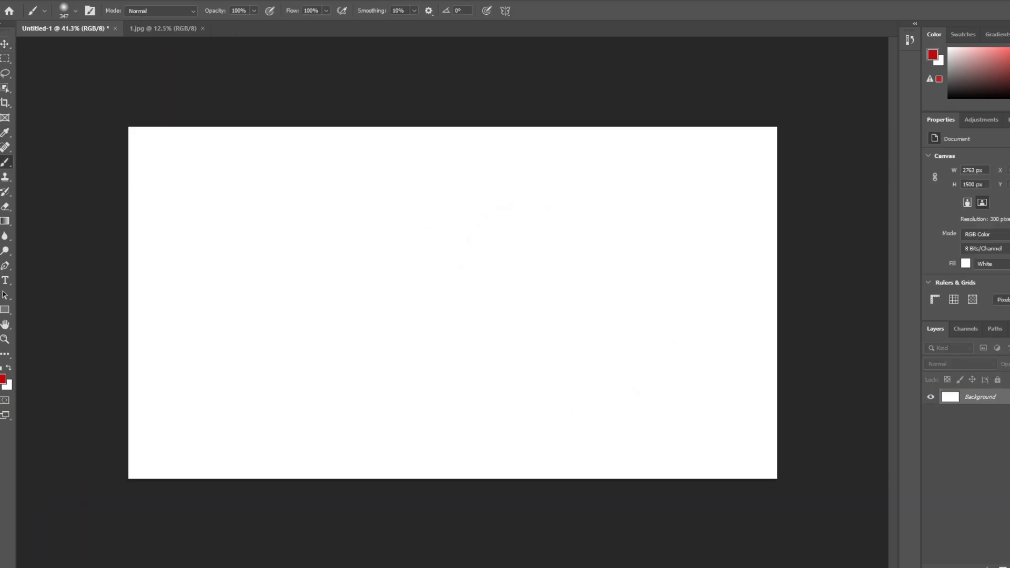
{"action": "key", "text": "ctrl+shift+alt+n"}
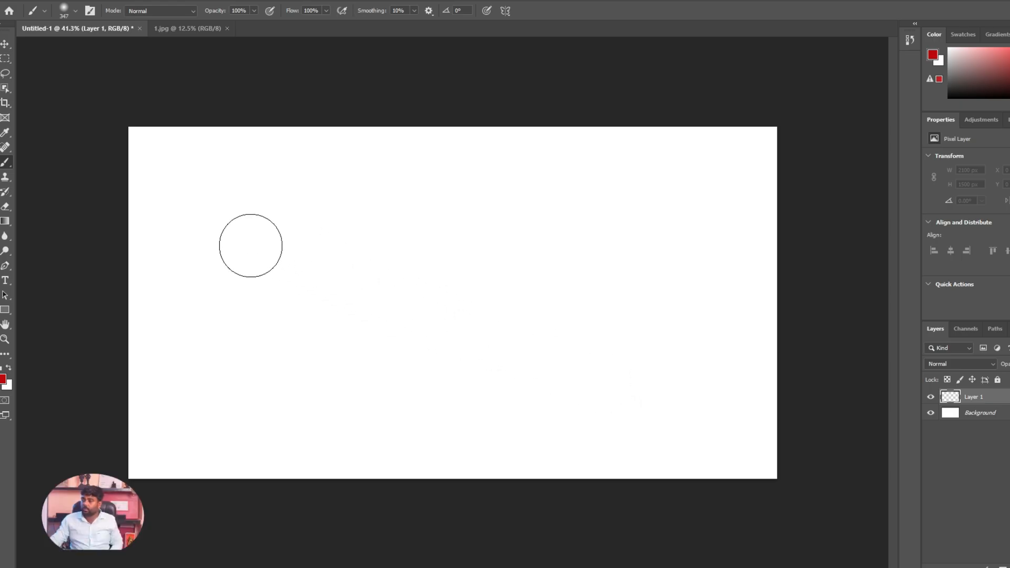
{"action": "left_click_drag", "start_coordinate": [251, 246], "coordinate": [343, 355]}
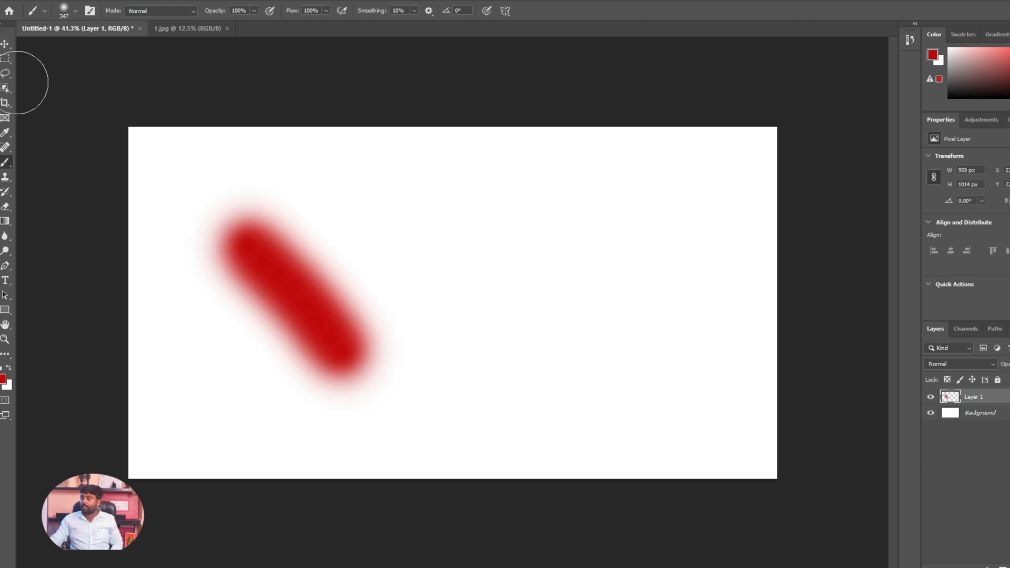
Reposition the red stroke with the Move tool so that it sits in the upper-left part of the canvas
{"action": "left_click", "coordinate": [5, 43]}
{"action": "mouse_move", "coordinate": [310, 315]}
{"action": "left_mouse_down"}
{"action": "mouse_move", "coordinate": [333, 289]}
{"action": "mouse_move", "coordinate": [580, 309]}
{"action": "mouse_move", "coordinate": [588, 338]}
{"action": "mouse_move", "coordinate": [582, 329]}
{"action": "left_mouse_up"}
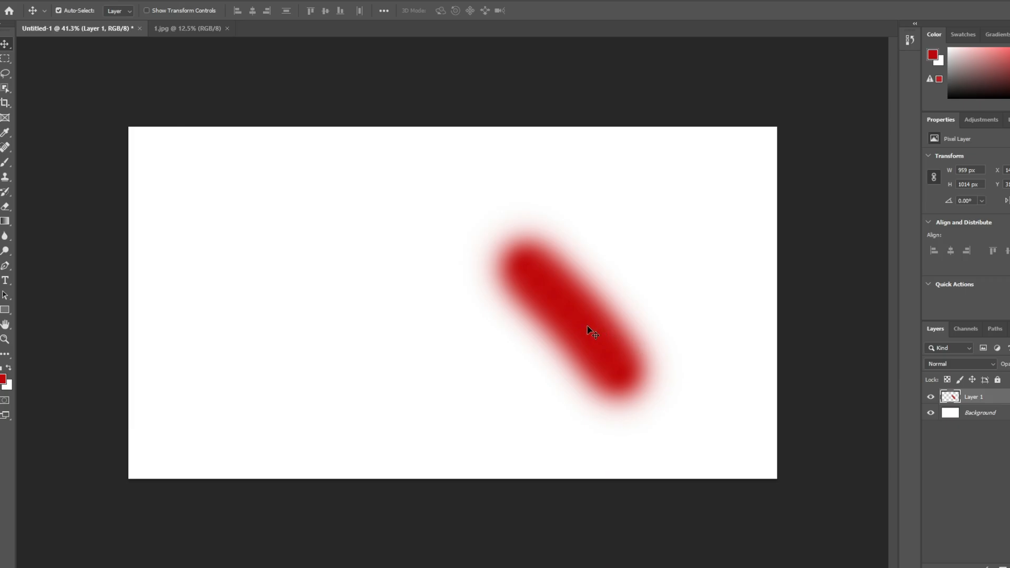
{"action": "left_click_drag", "start_coordinate": [578, 325], "coordinate": [319, 295]}
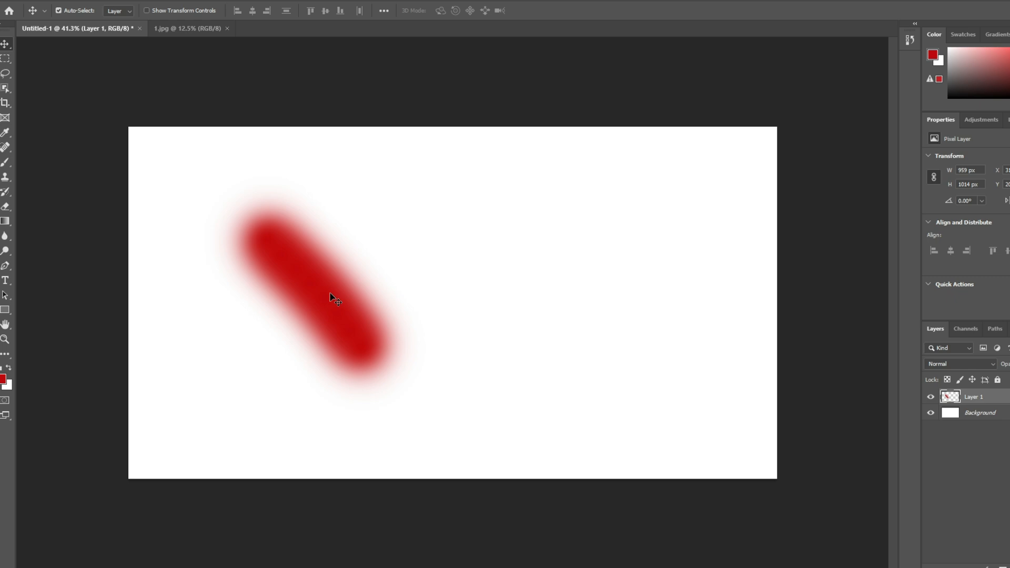
{"action": "mouse_move", "coordinate": [333, 302]}
{"action": "left_mouse_down"}
{"action": "mouse_move", "coordinate": [454, 308]}
{"action": "mouse_move", "coordinate": [308, 317]}
{"action": "mouse_move", "coordinate": [494, 311]}
{"action": "mouse_move", "coordinate": [372, 343]}
{"action": "mouse_move", "coordinate": [363, 339]}
{"action": "mouse_move", "coordinate": [556, 316]}
{"action": "mouse_move", "coordinate": [242, 270]}
{"action": "mouse_move", "coordinate": [246, 257]}
{"action": "left_mouse_up"}
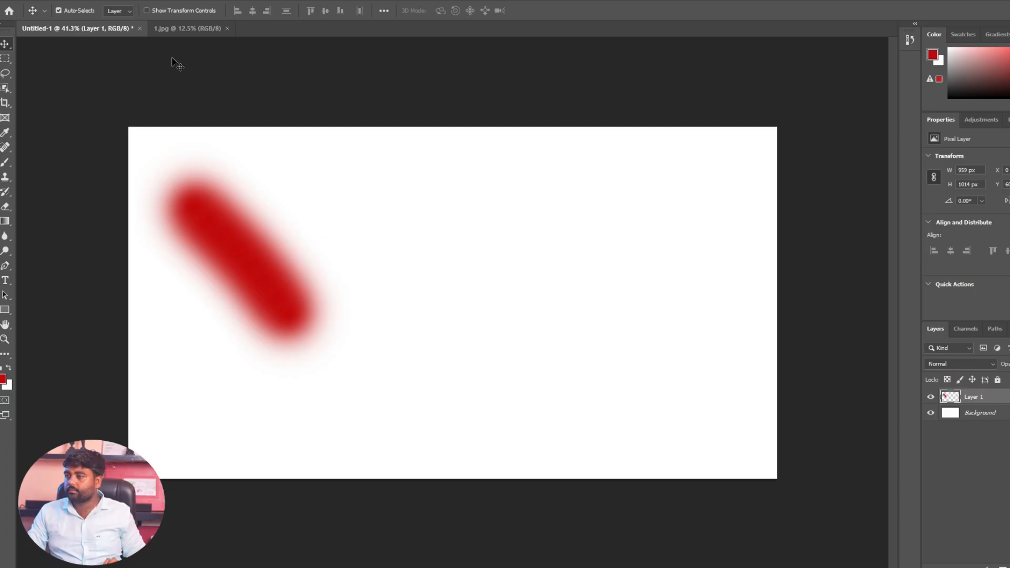
Open the couple photo named 1 from the WEDDING DEMO PICS folder
{"action": "left_click", "coordinate": [24, 2]}
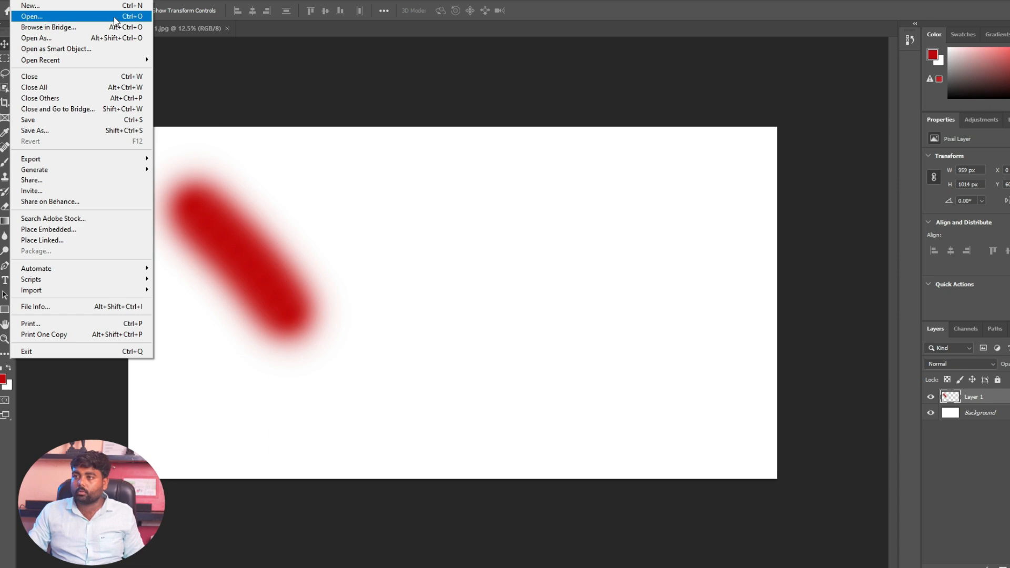
{"action": "left_click", "coordinate": [115, 18]}
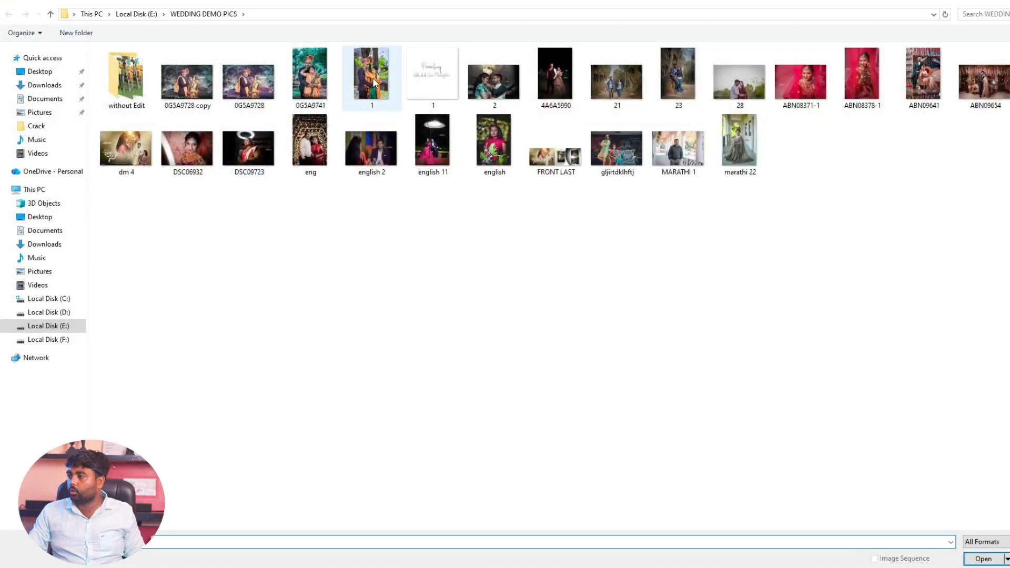
{"action": "double_click", "coordinate": [372, 79]}
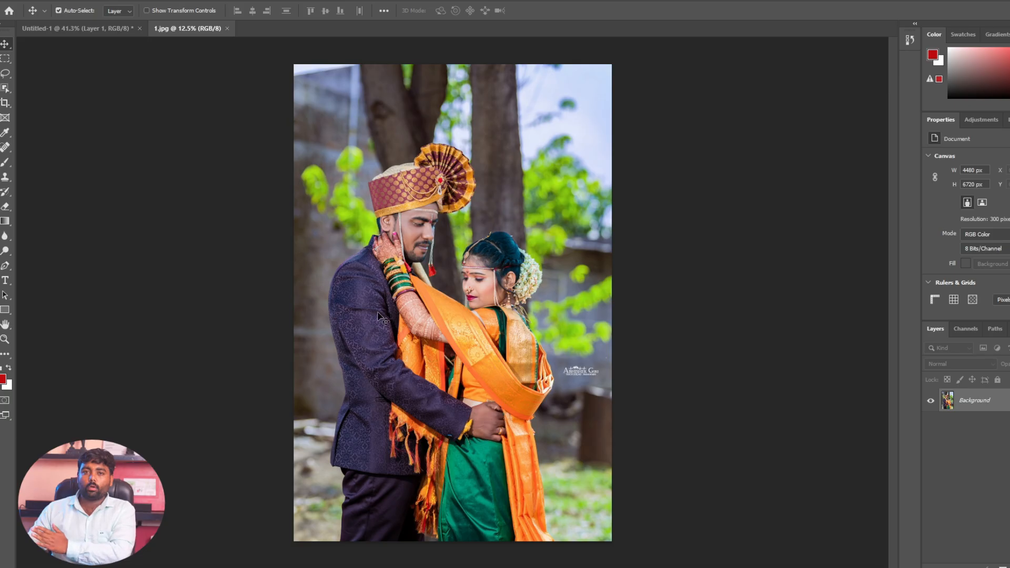
Select the couple with Select Subject and feather the selection by 10 pixels
{"action": "left_click", "coordinate": [128, 1]}
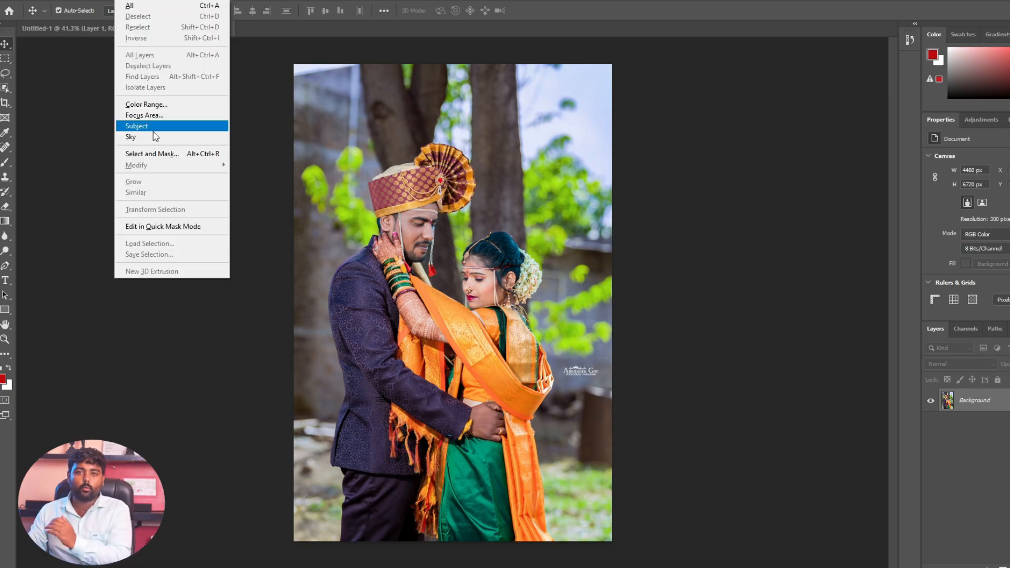
{"action": "left_click", "coordinate": [155, 125]}
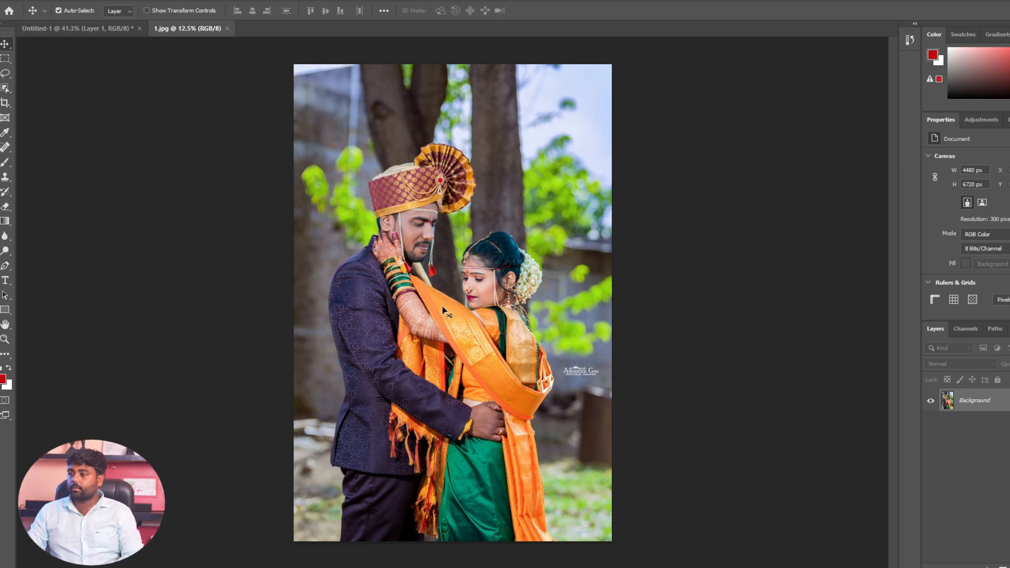
{"action": "key", "text": "l"}
{"action": "right_click", "coordinate": [440, 333]}
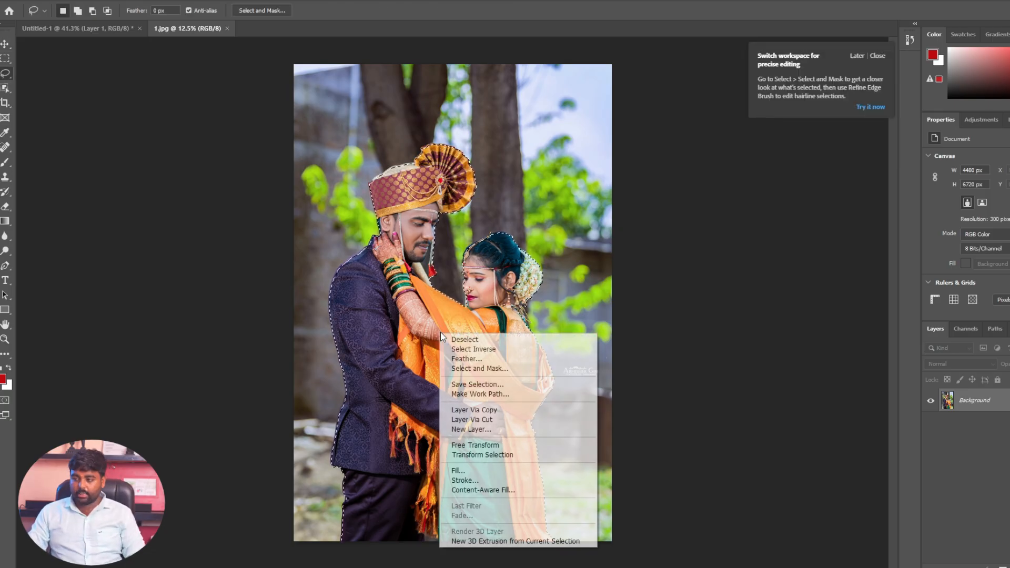
{"action": "left_click", "coordinate": [482, 359]}
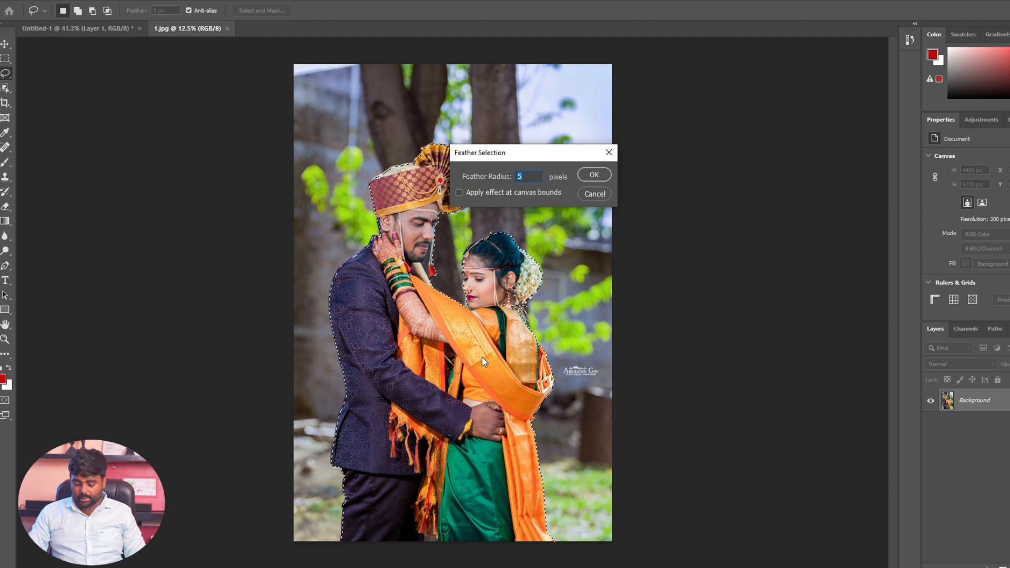
{"action": "type", "text": "10"}
{"action": "key", "text": "Return"}
Copy the feathered selection of the couple to a new layer
{"action": "key", "text": "ctrl+j"}
{"action": "key", "text": "ctrl+minus"}
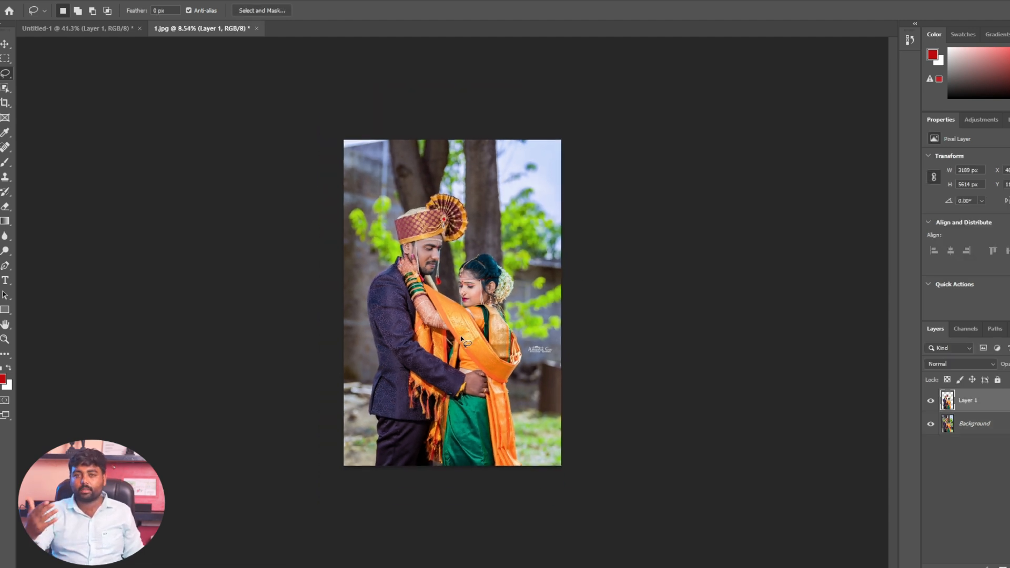
{"action": "key", "text": "v"}
{"action": "key", "text": "ctrl+plus"}
{"action": "key", "text": "ctrl+plus"}
{"action": "key", "text": "ctrl+minus"}
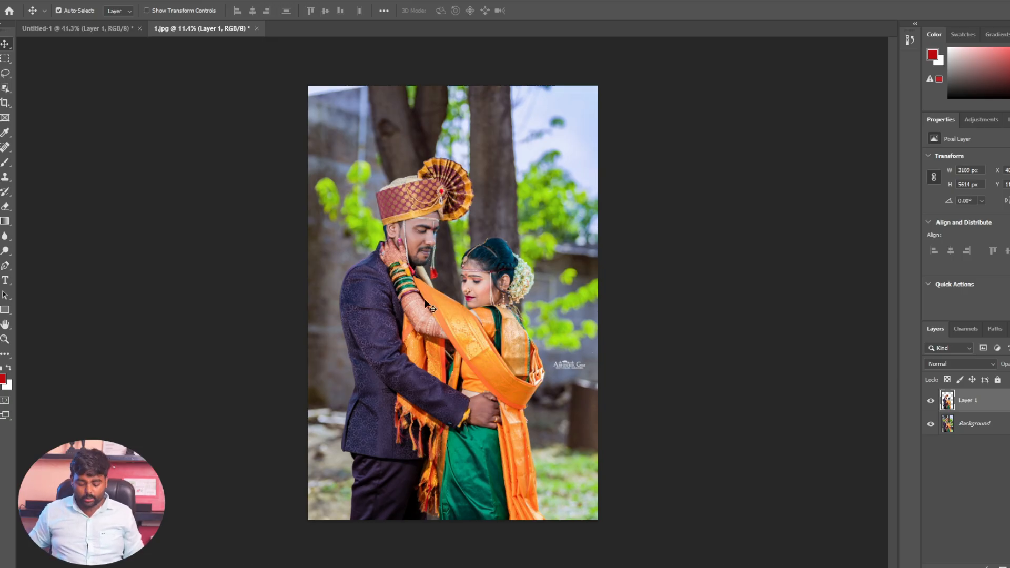
Bring the cut-out couple layer from the photo into the Untitled-1 document with the Move tool
{"action": "left_click_drag", "start_coordinate": [429, 318], "coordinate": [440, 289]}
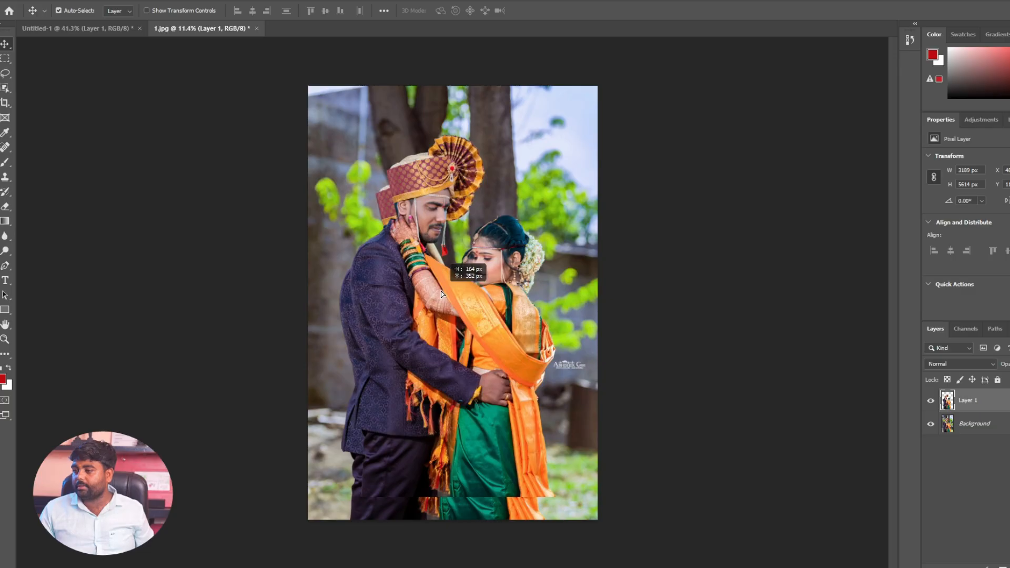
{"action": "left_click_drag", "start_coordinate": [425, 273], "coordinate": [272, 125]}
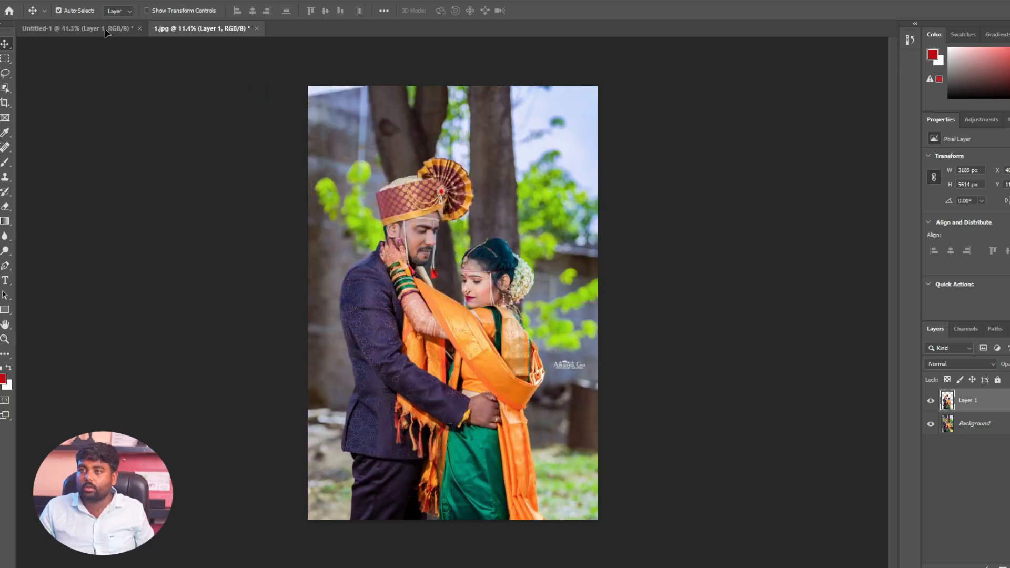
{"action": "left_click", "coordinate": [107, 30]}
{"action": "left_click_drag", "start_coordinate": [427, 299], "coordinate": [426, 313]}
Scale the couple proportionally to about 23% so that the whole cut-out fits in the middle of the canvas
{"action": "key", "text": "ctrl+t"}
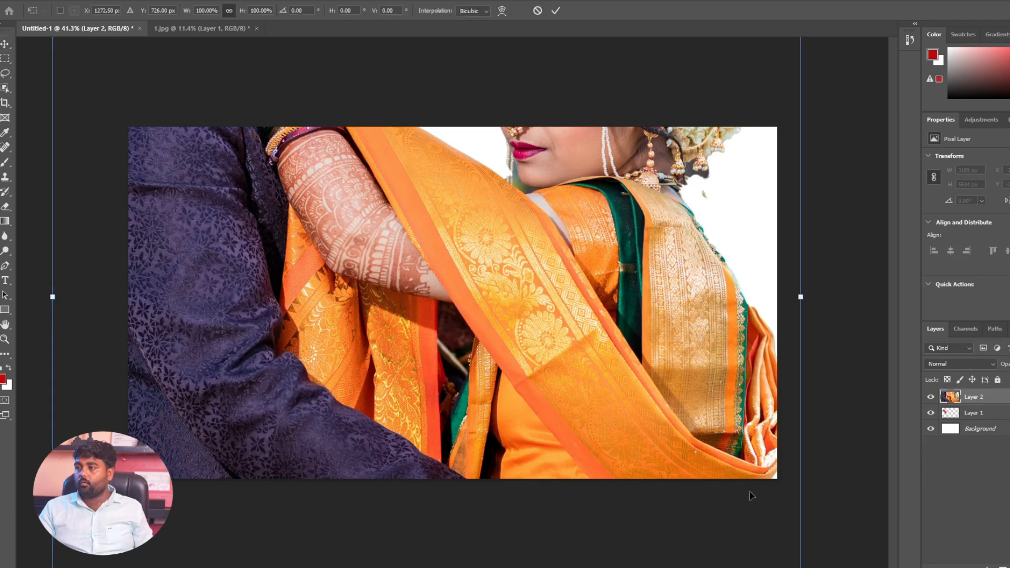
{"action": "left_click_drag", "start_coordinate": [801, 298], "coordinate": [500, 330]}
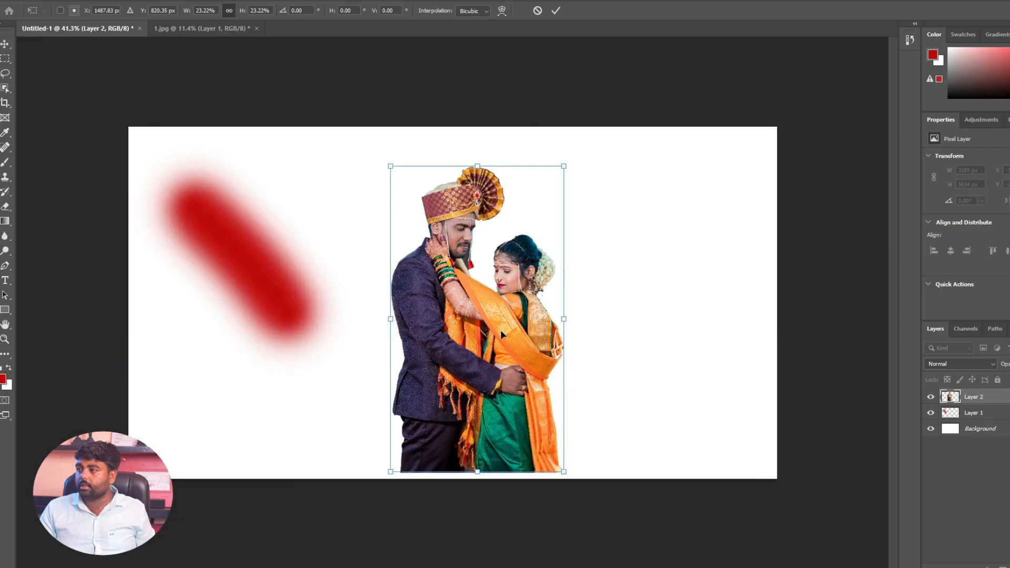
{"action": "key", "text": "Return"}
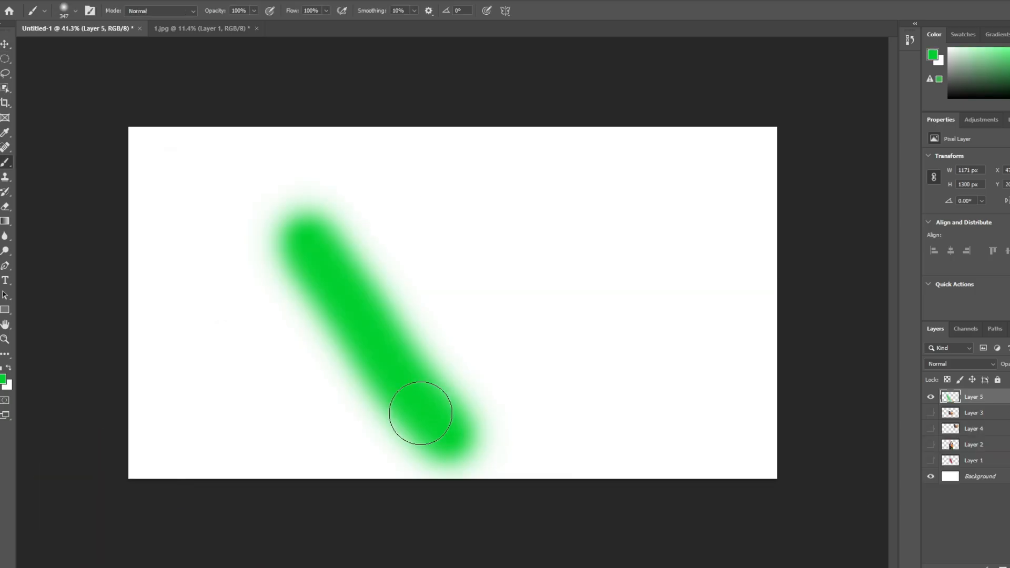
Try moving the green stroke toward the left side of the canvas and undo the move
{"action": "key", "text": "v"}
{"action": "mouse_move", "coordinate": [390, 346]}
{"action": "left_mouse_down"}
{"action": "mouse_move", "coordinate": [559, 311]}
{"action": "mouse_move", "coordinate": [505, 327]}
{"action": "mouse_move", "coordinate": [247, 294]}
{"action": "left_mouse_up"}
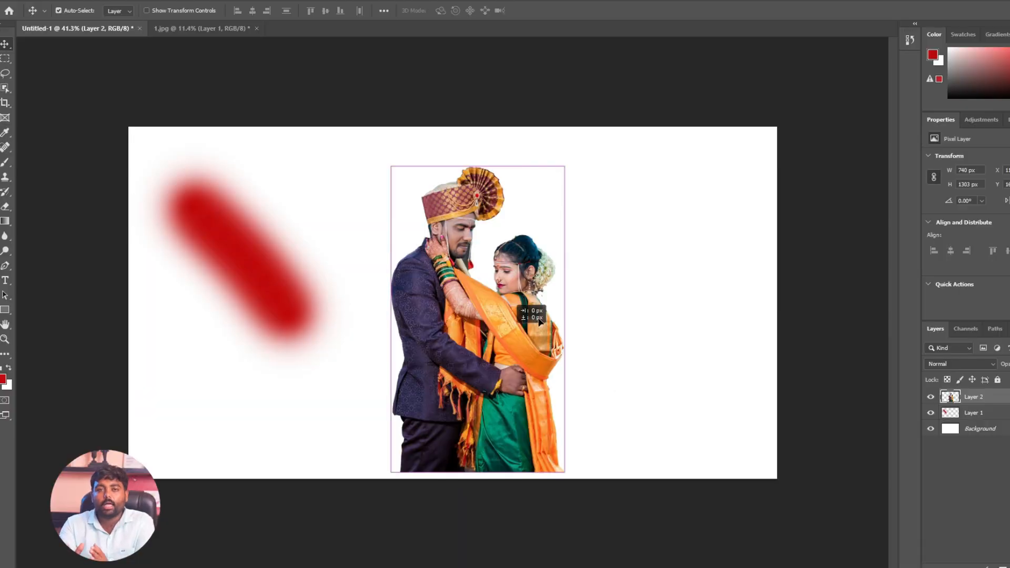
{"action": "key", "text": "ctrl+z"}
Arrange the couple at the left side of the canvas and the red stroke on Layer 1 near the centre
{"action": "left_click_drag", "start_coordinate": [614, 319], "coordinate": [488, 365]}
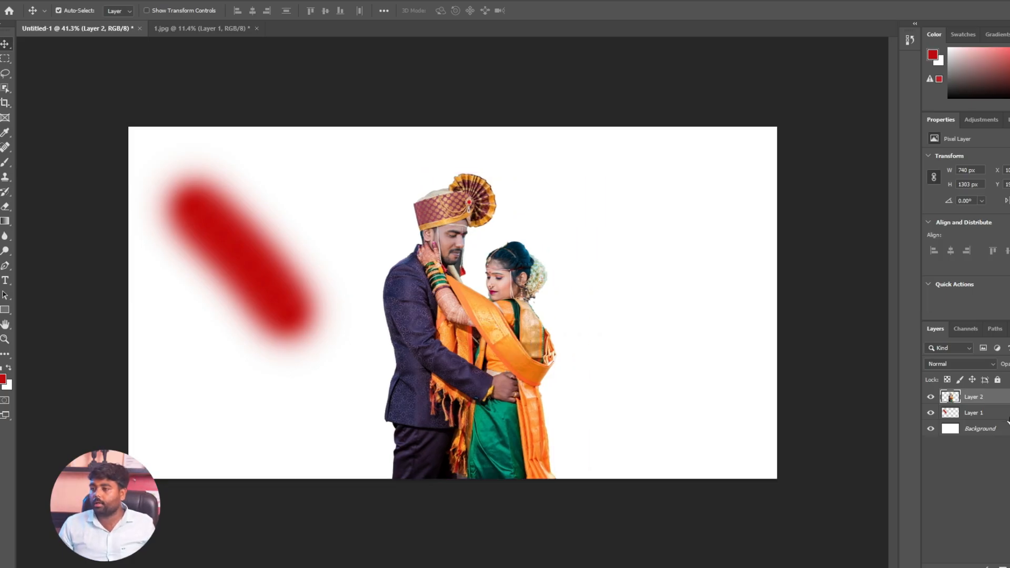
{"action": "left_click", "coordinate": [979, 416]}
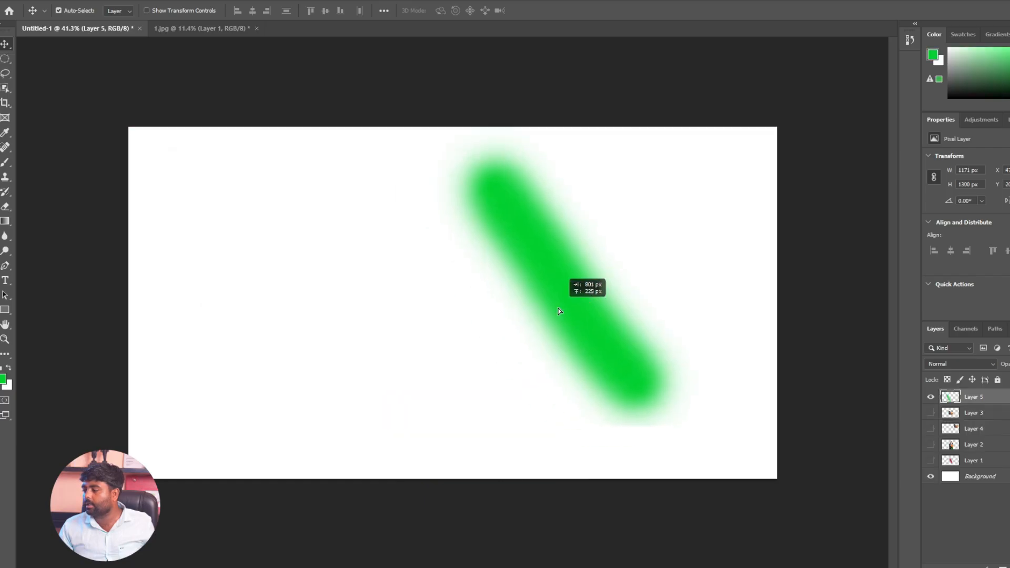
{"action": "mouse_move", "coordinate": [558, 308]}
{"action": "left_mouse_down"}
{"action": "mouse_move", "coordinate": [204, 295]}
{"action": "mouse_move", "coordinate": [252, 315]}
{"action": "mouse_move", "coordinate": [287, 393]}
{"action": "left_mouse_up"}
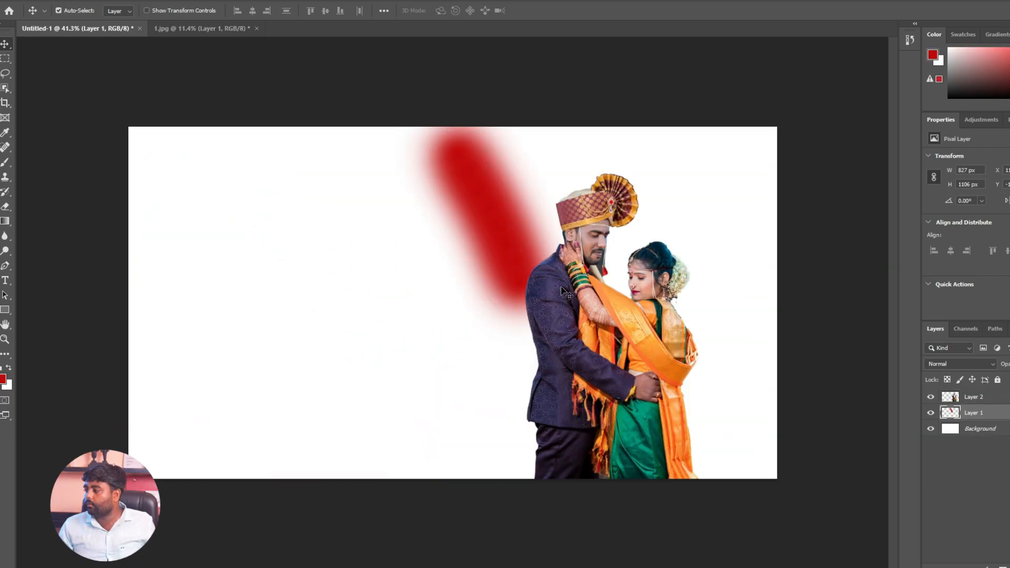
{"action": "left_click_drag", "start_coordinate": [562, 289], "coordinate": [203, 290]}
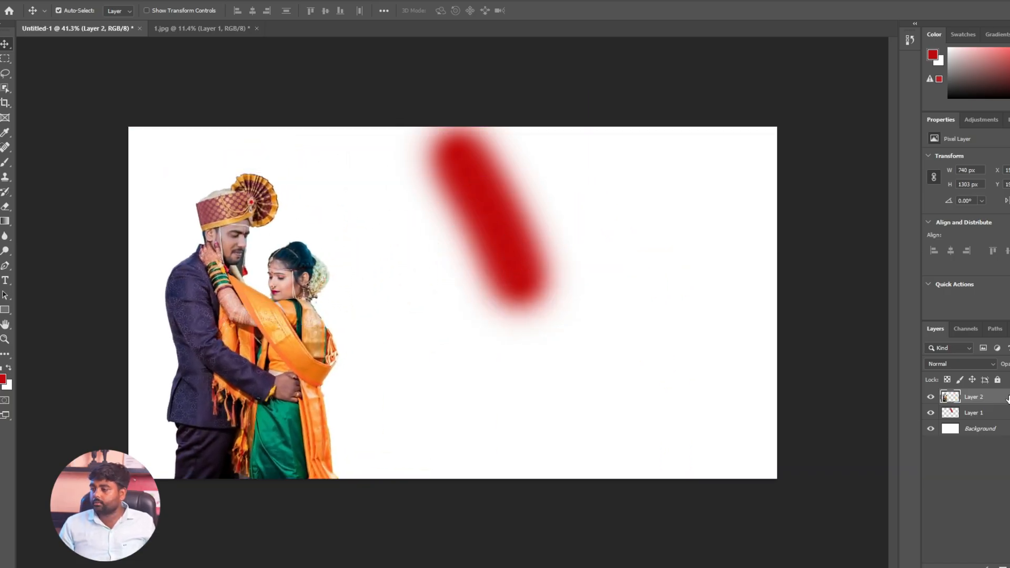
{"action": "left_click", "coordinate": [1003, 414]}
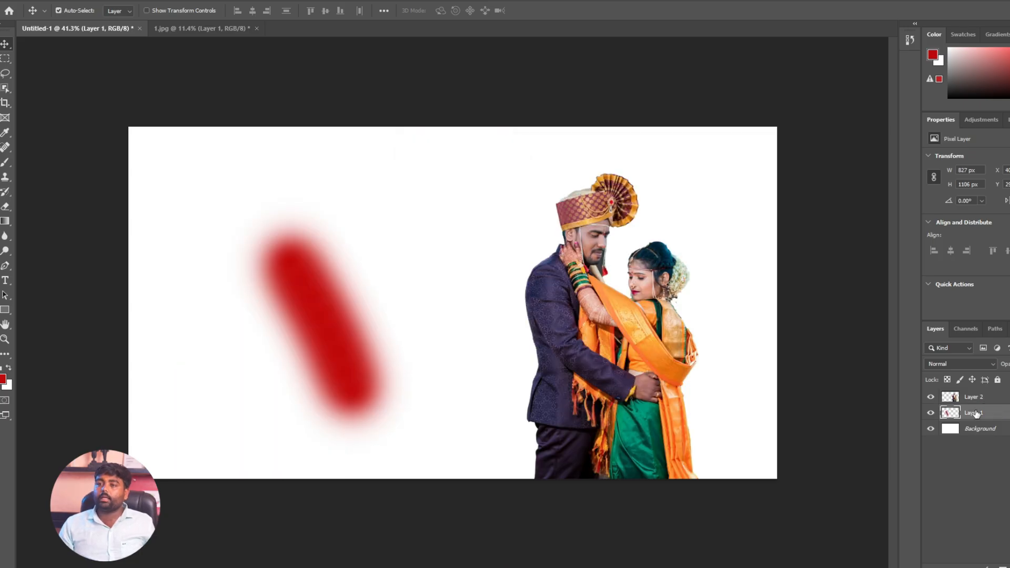
{"action": "mouse_move", "coordinate": [334, 374]}
{"action": "left_mouse_down"}
{"action": "mouse_move", "coordinate": [499, 263]}
{"action": "mouse_move", "coordinate": [481, 280]}
{"action": "left_mouse_up"}
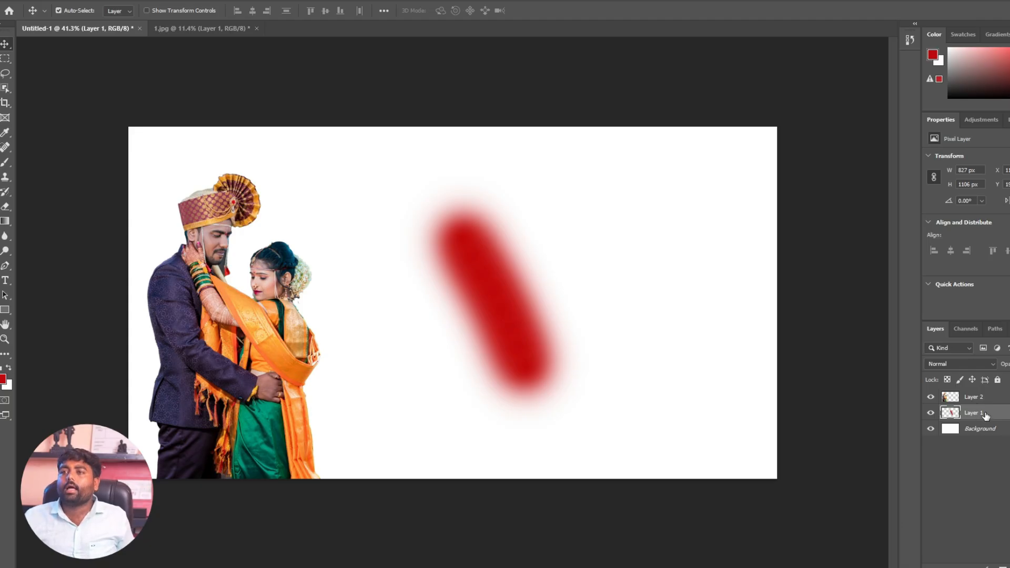
Shift the red stroke slightly left and draw a Rectangular Marquee selection around its upper half
{"action": "left_click", "coordinate": [8, 57]}
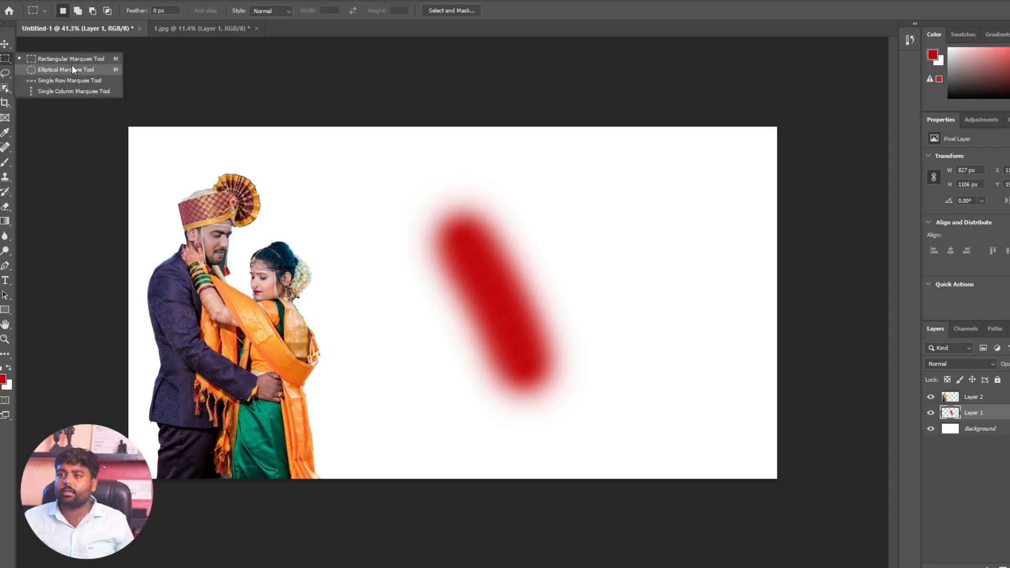
{"action": "left_click", "coordinate": [90, 60]}
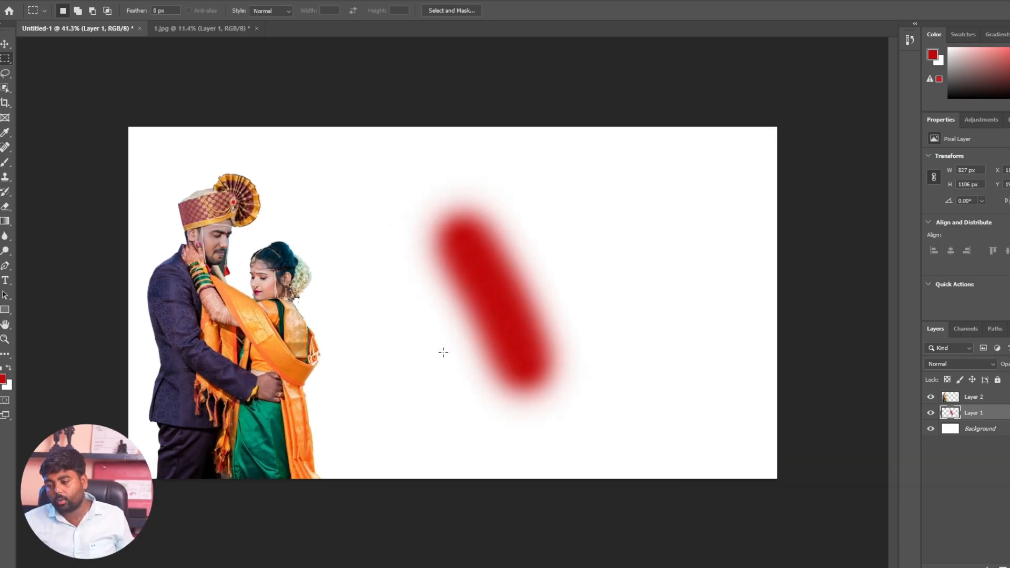
{"action": "key", "text": "v"}
{"action": "left_click_drag", "start_coordinate": [516, 330], "coordinate": [485, 328]}
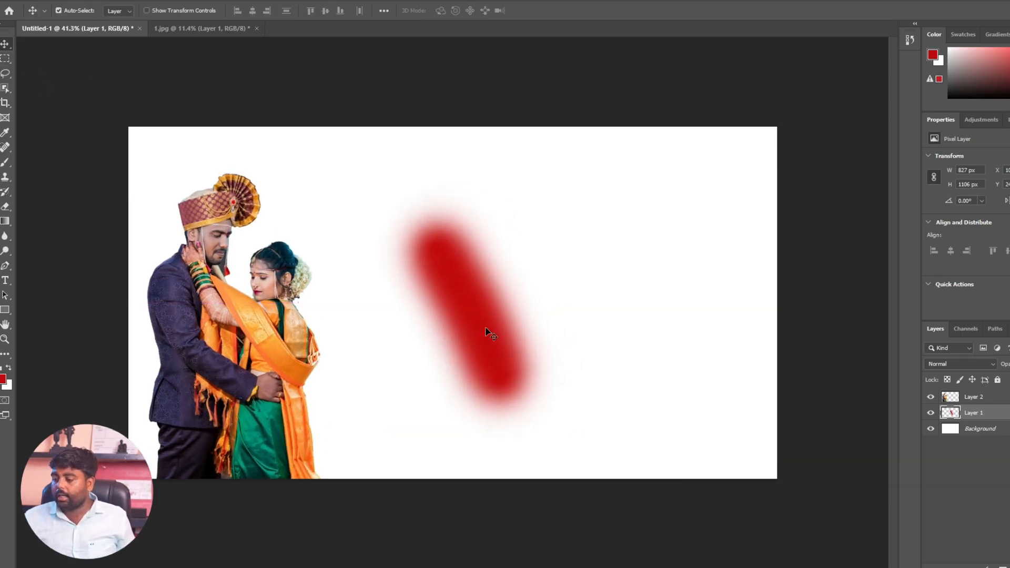
{"action": "key", "text": "m"}
{"action": "mouse_move", "coordinate": [384, 199]}
{"action": "left_mouse_down"}
{"action": "mouse_move", "coordinate": [487, 275]}
{"action": "mouse_move", "coordinate": [547, 298]}
{"action": "mouse_move", "coordinate": [529, 313]}
{"action": "left_mouse_up"}
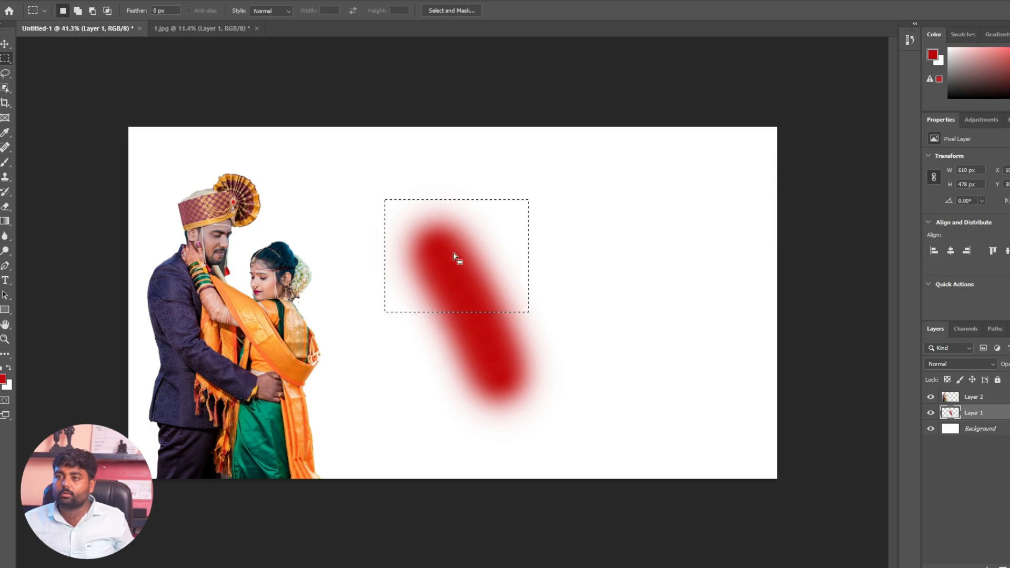
Clear the selection and redraw a rectangular marquee around the upper half of the red stroke
{"action": "key", "text": "ctrl+d"}
{"action": "key", "text": "v"}
{"action": "left_click", "coordinate": [8, 58]}
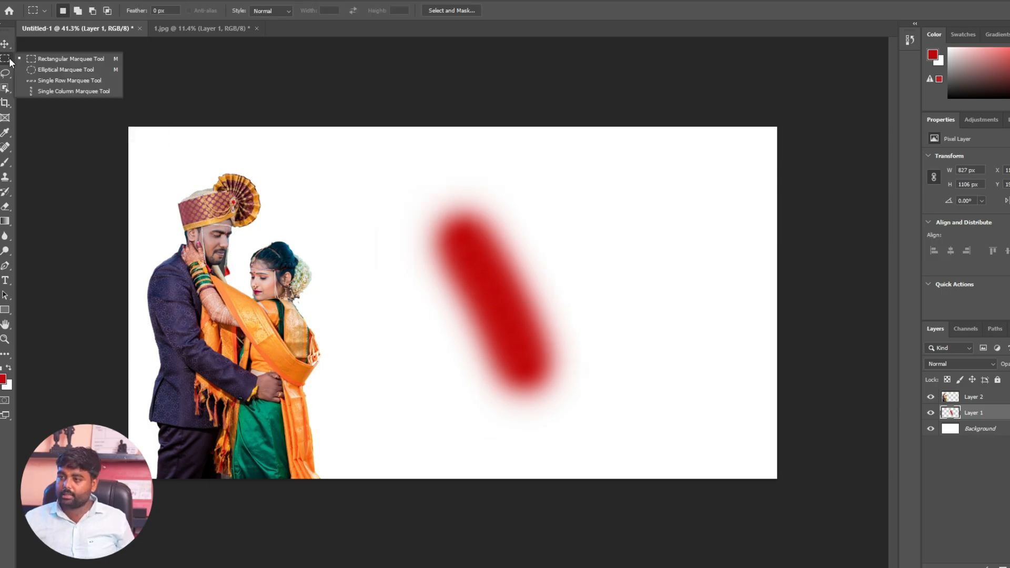
{"action": "left_click", "coordinate": [70, 62]}
{"action": "left_click_drag", "start_coordinate": [384, 199], "coordinate": [529, 312]}
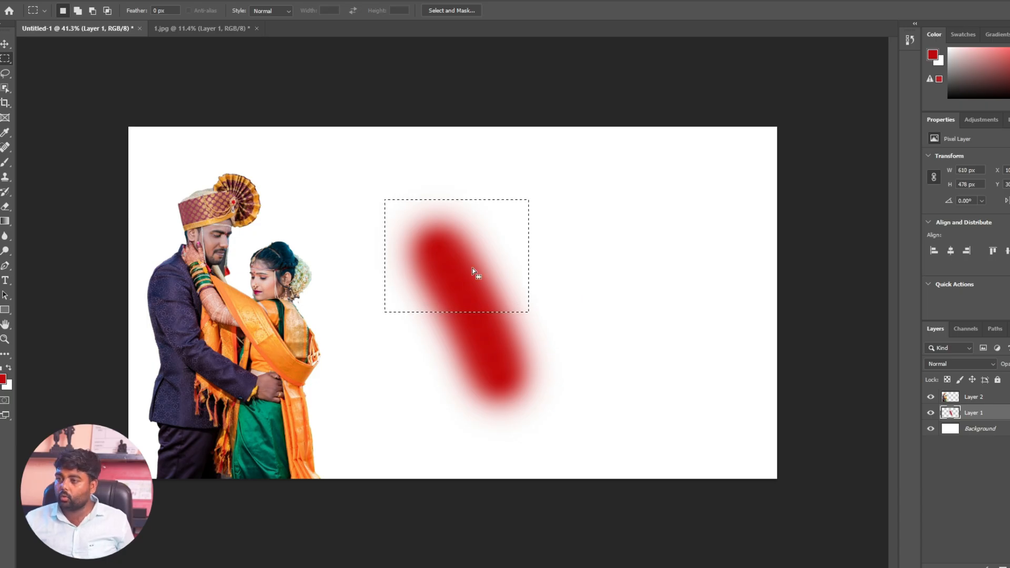
{"action": "left_click_drag", "start_coordinate": [385, 199], "coordinate": [529, 312]}
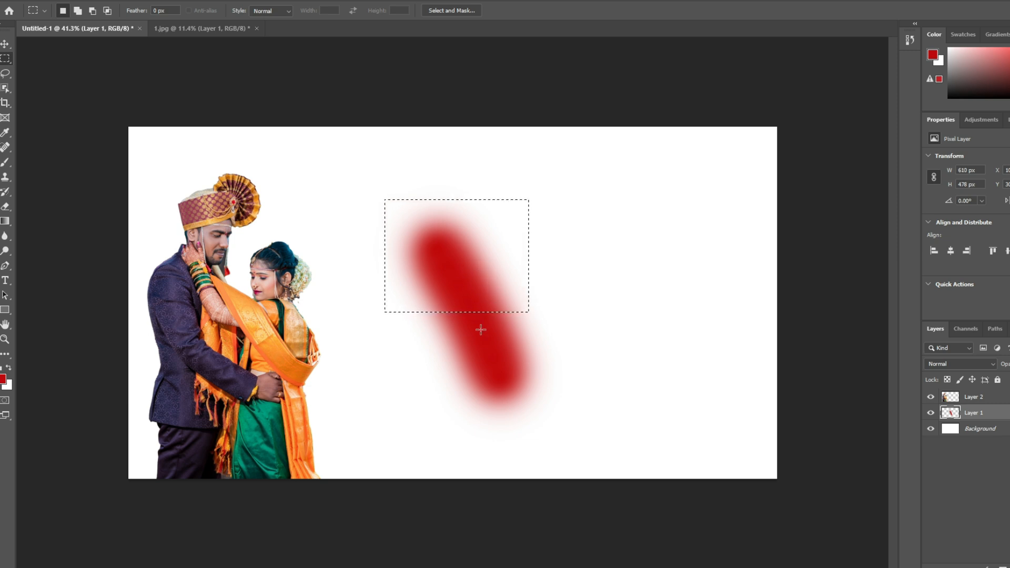
Draw an elliptical marquee about 1447 × 497 px over the red stroke's lower end, replacing it with a rectangular one about 710 × 485 px over its upper half
{"action": "right_click", "coordinate": [11, 62]}
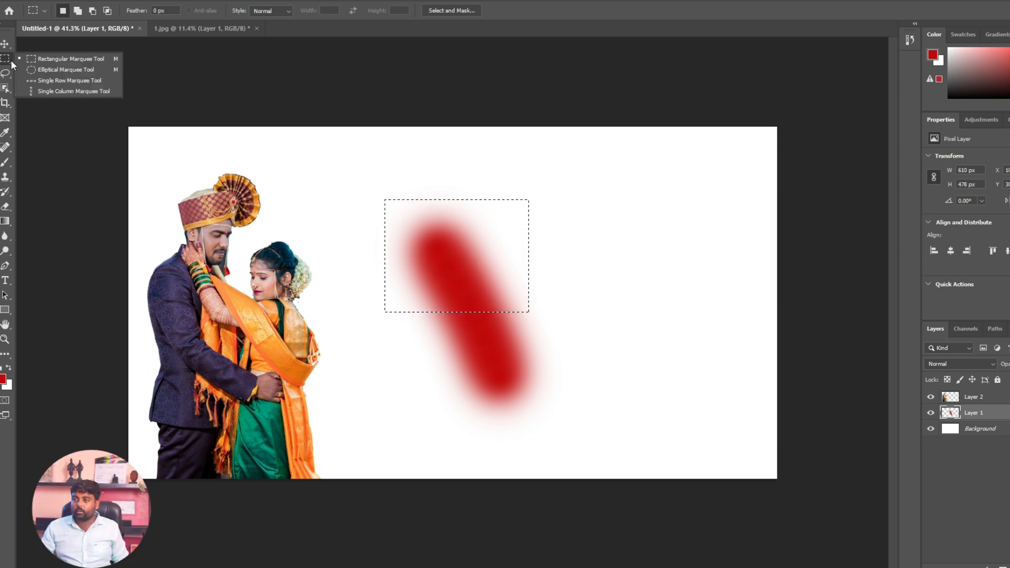
{"action": "left_click", "coordinate": [81, 72]}
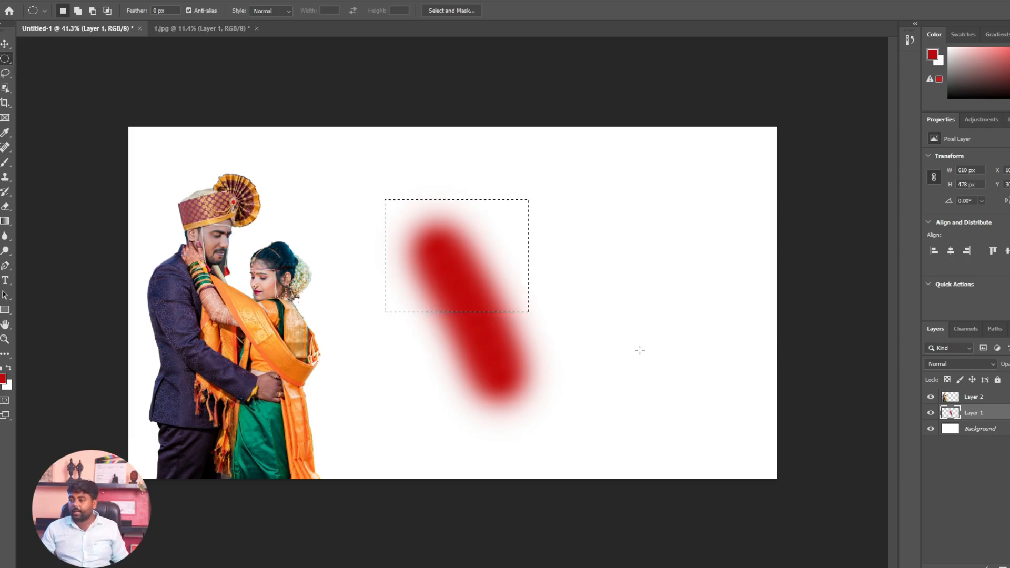
{"action": "left_click_drag", "start_coordinate": [363, 347], "coordinate": [704, 462]}
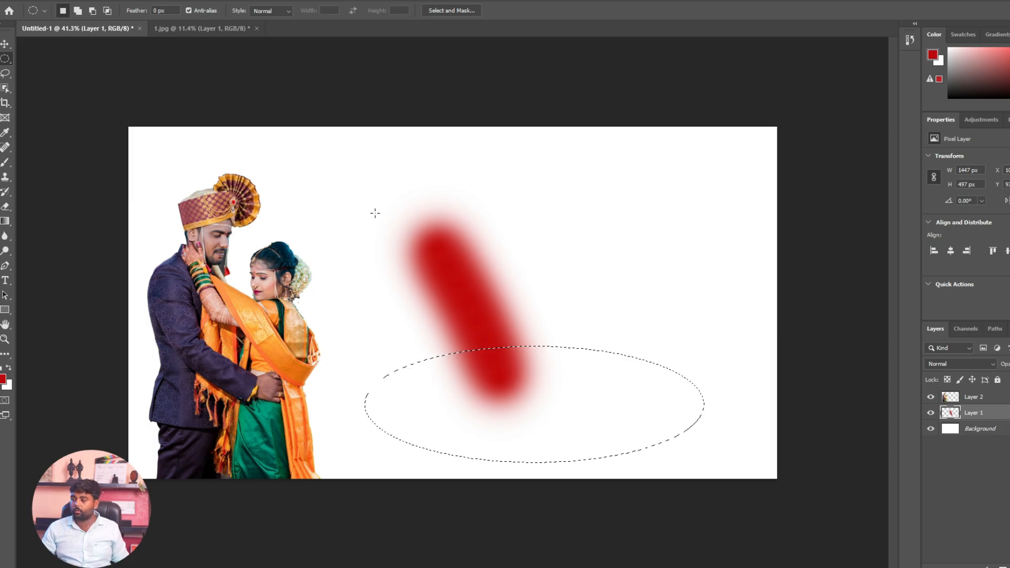
{"action": "right_click", "coordinate": [5, 58]}
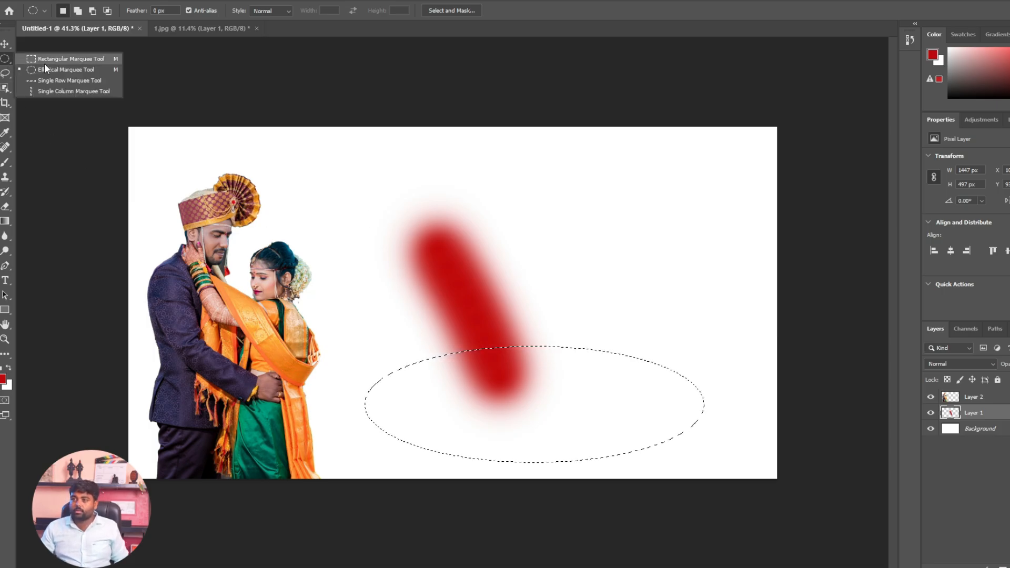
{"action": "left_click", "coordinate": [52, 58]}
{"action": "left_click_drag", "start_coordinate": [365, 181], "coordinate": [533, 295]}
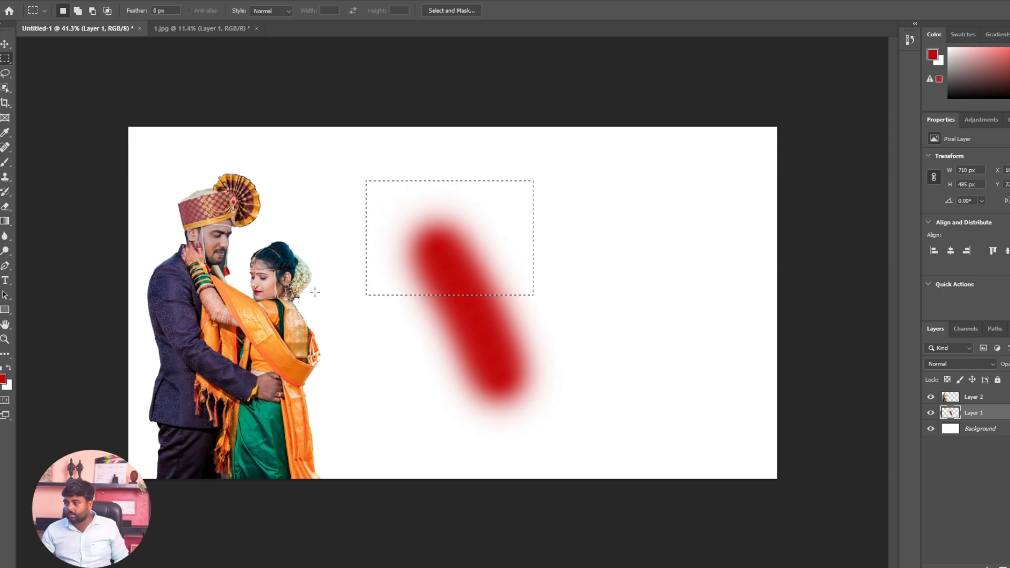
Draw an elliptical marquee about 1310 × 446 px across the lower half of the red stroke and deselect it
{"action": "right_click", "coordinate": [7, 61]}
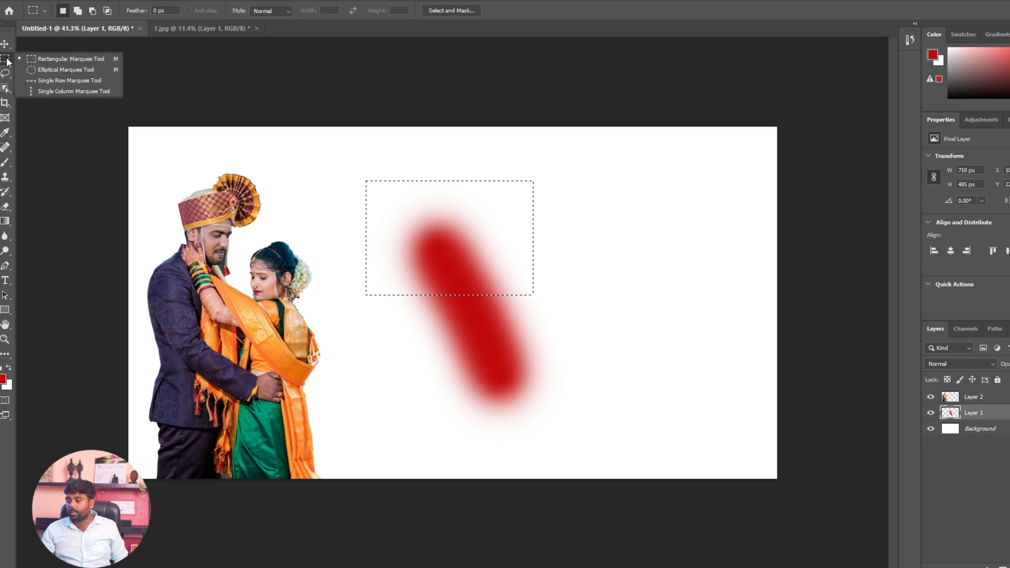
{"action": "left_click", "coordinate": [45, 69]}
{"action": "left_click_drag", "start_coordinate": [370, 305], "coordinate": [677, 411]}
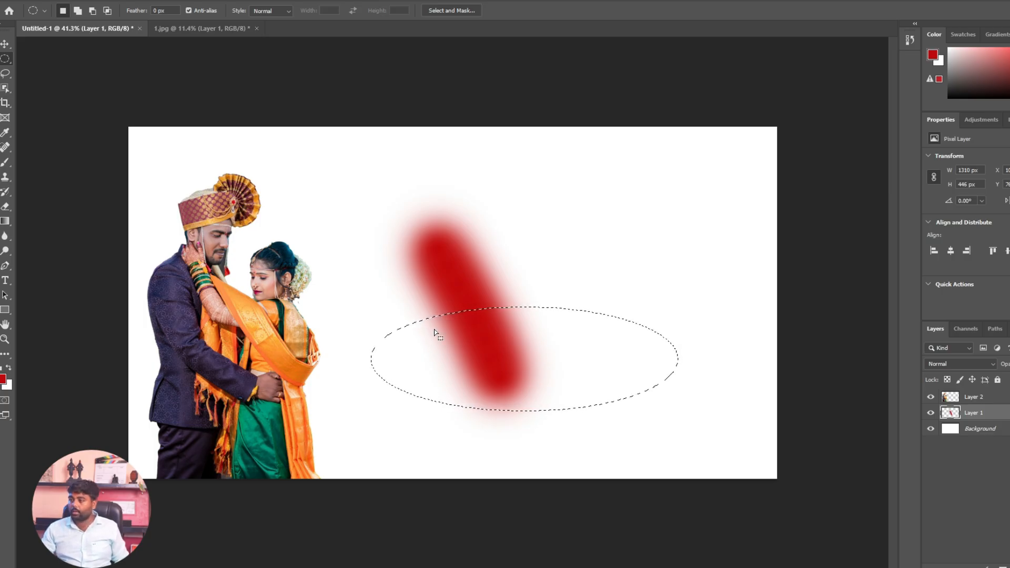
{"action": "key", "text": "ctrl+d"}
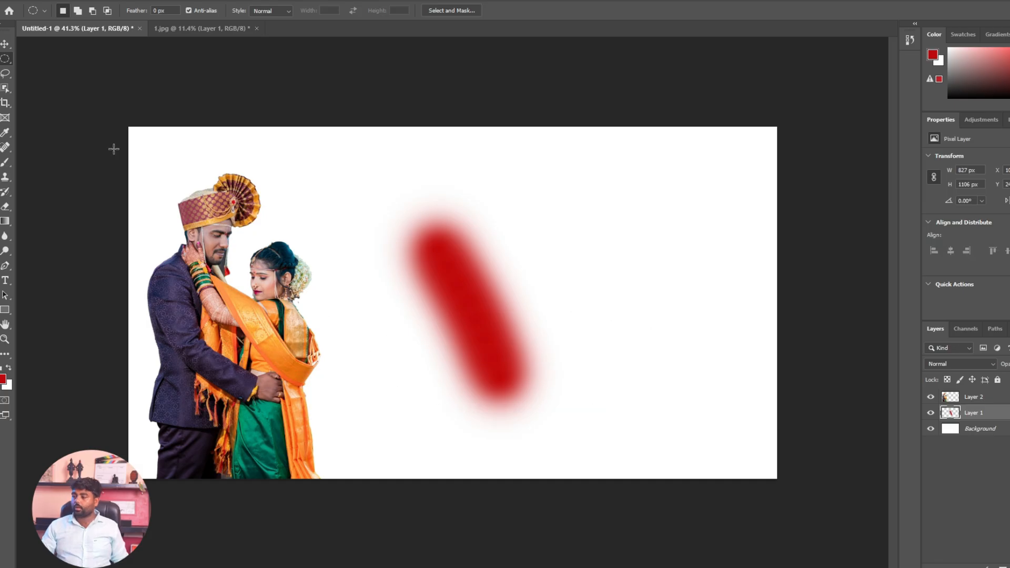
Select a single pixel row at the groom's turban height, replacing it with a single pixel column between the couple and the red stroke
{"action": "right_click", "coordinate": [15, 62]}
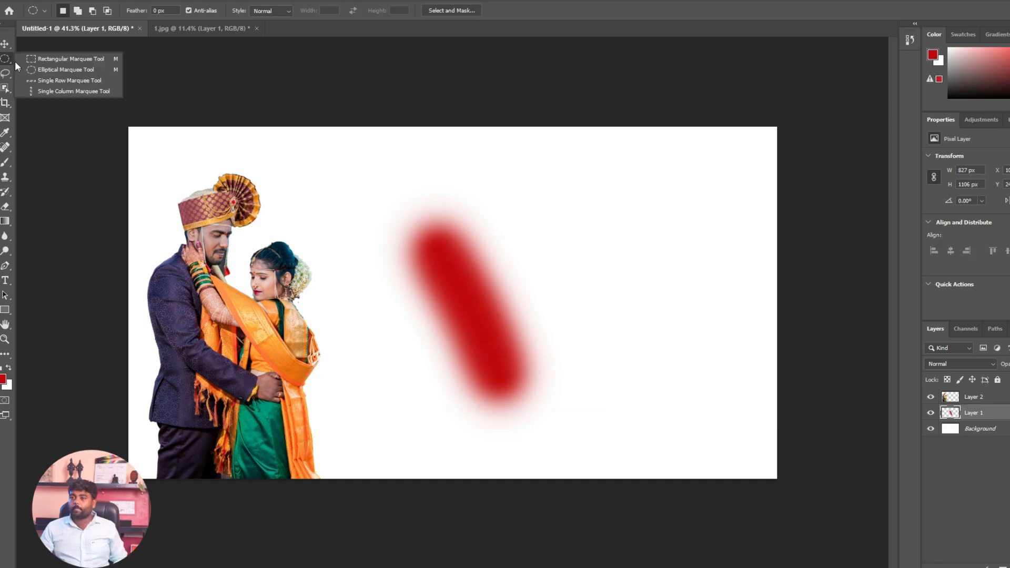
{"action": "left_click", "coordinate": [64, 81]}
{"action": "left_click_drag", "start_coordinate": [410, 209], "coordinate": [430, 183]}
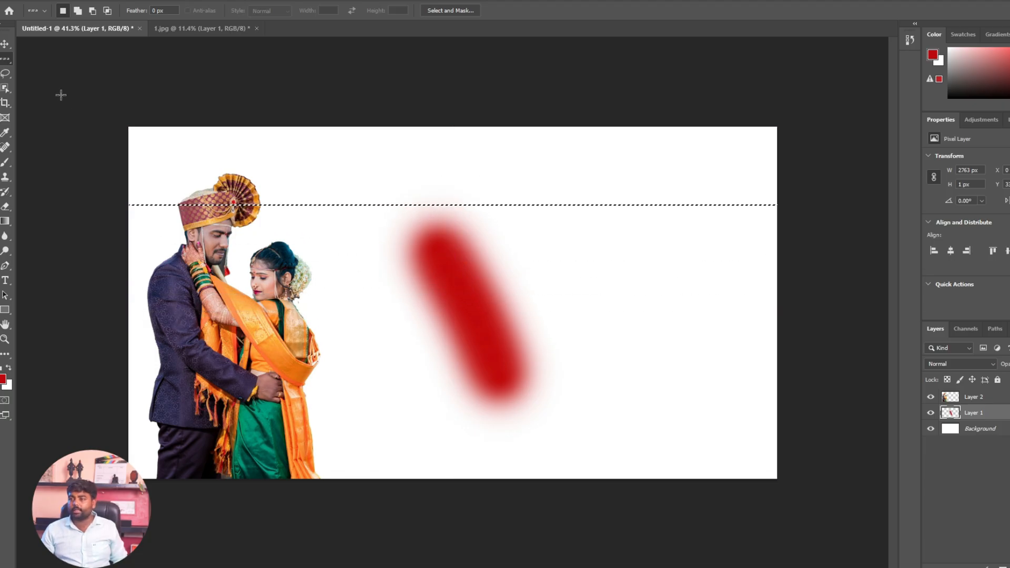
{"action": "right_click", "coordinate": [5, 59]}
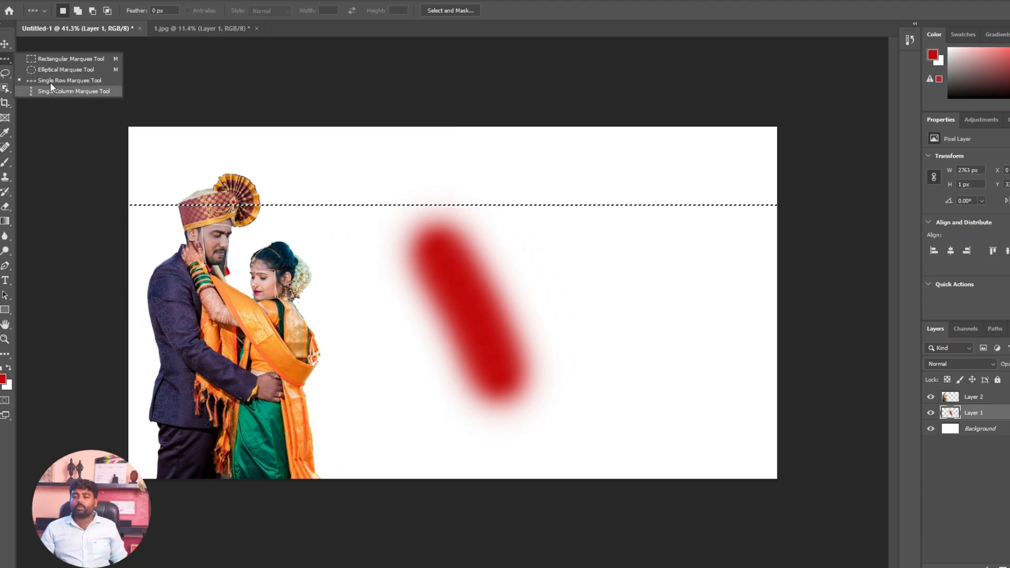
{"action": "left_click", "coordinate": [65, 90]}
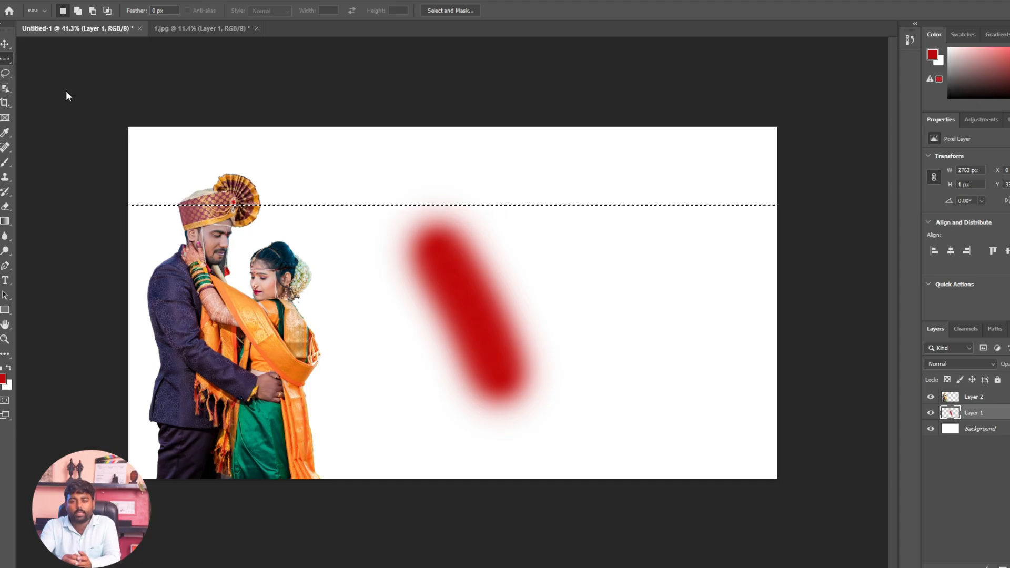
{"action": "right_click", "coordinate": [5, 59]}
{"action": "left_click", "coordinate": [70, 92]}
{"action": "left_click_drag", "start_coordinate": [447, 363], "coordinate": [365, 366]}
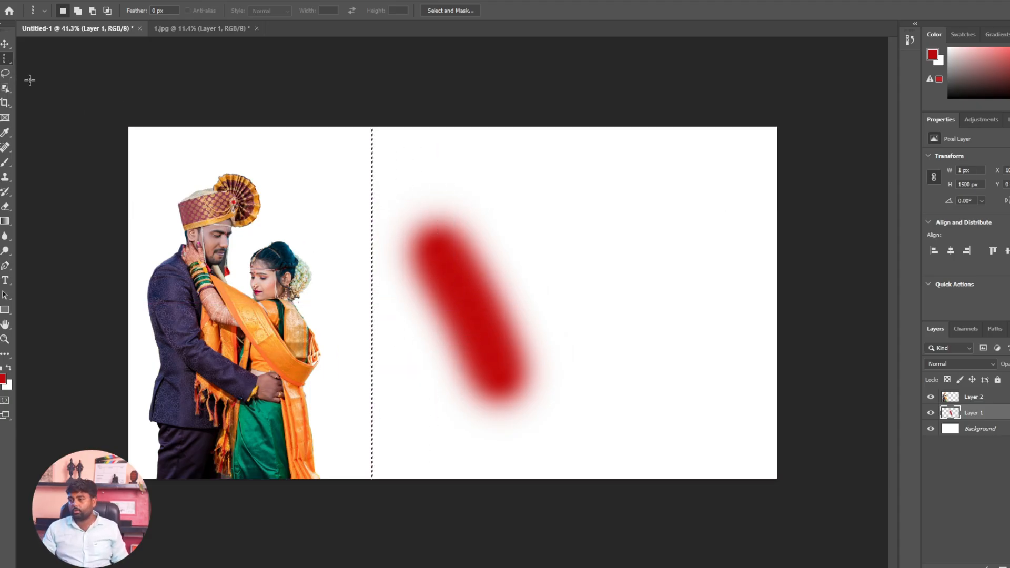
Select a single pixel row across the middle of the red stroke, replacing it with a single pixel column through the stroke
{"action": "right_click", "coordinate": [9, 55]}
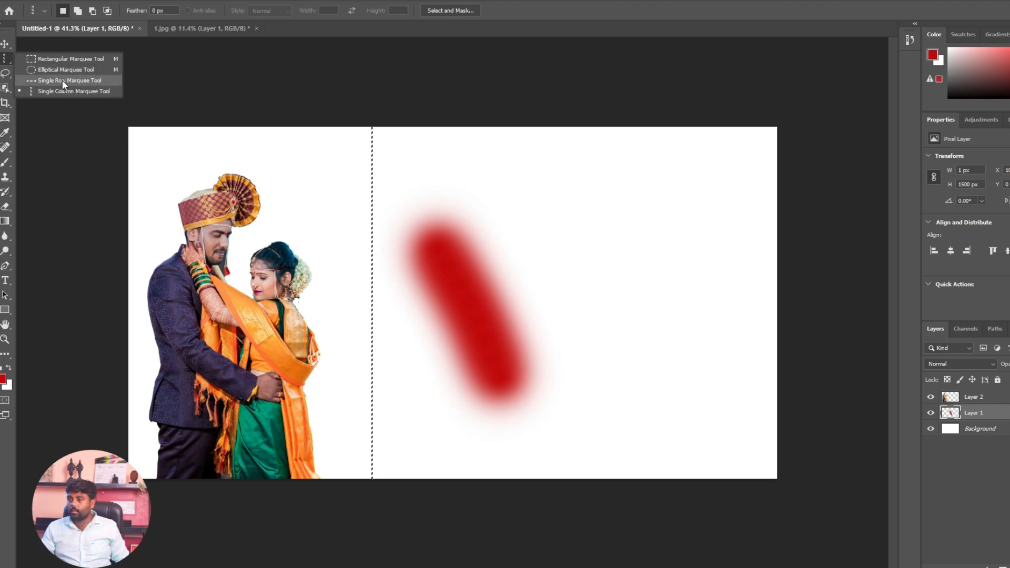
{"action": "left_click", "coordinate": [62, 80]}
{"action": "left_click_drag", "start_coordinate": [414, 202], "coordinate": [523, 301]}
{"action": "key", "text": "ctrl+d"}
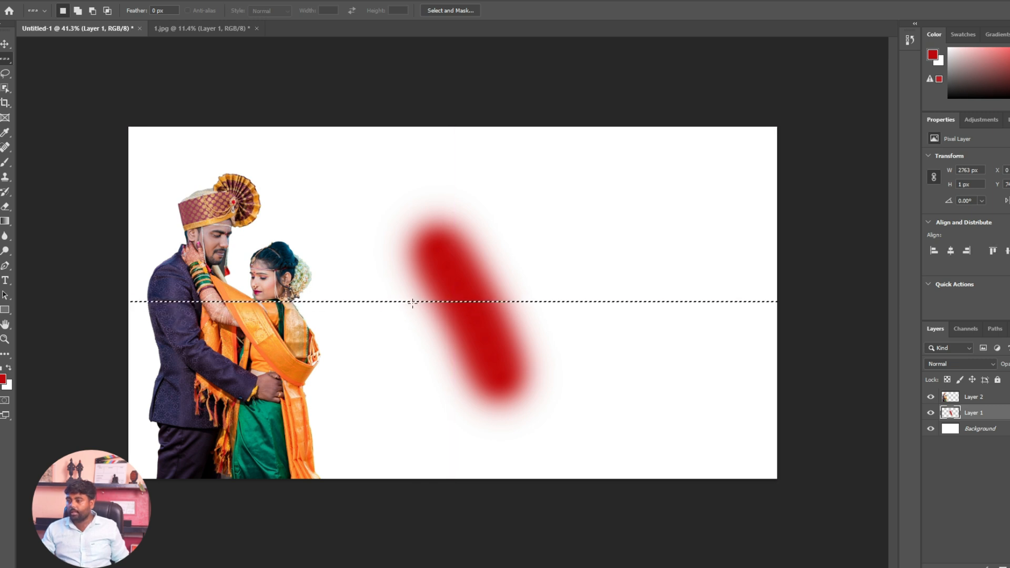
{"action": "right_click", "coordinate": [6, 59]}
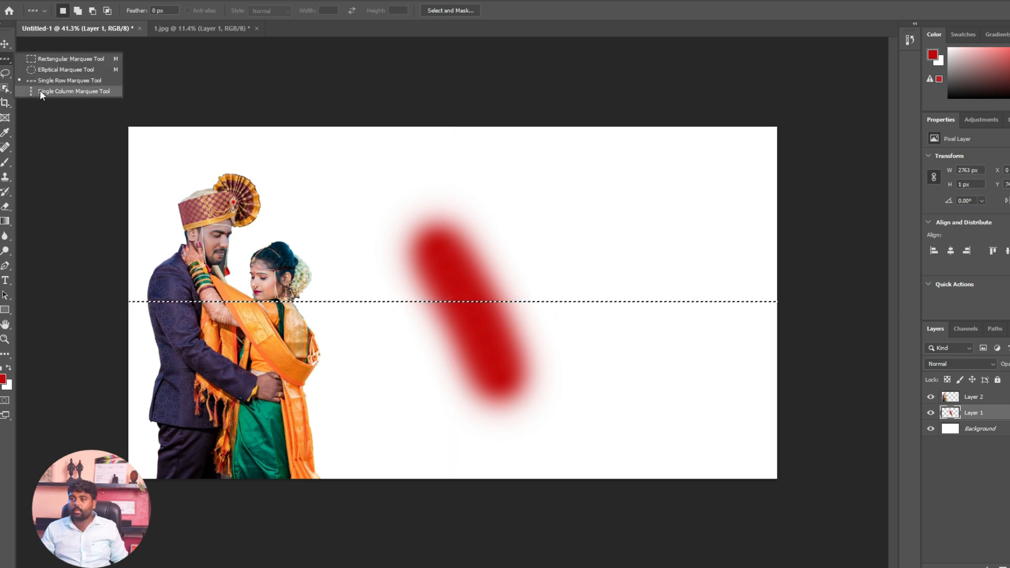
{"action": "left_click", "coordinate": [39, 92]}
{"action": "left_click_drag", "start_coordinate": [417, 210], "coordinate": [476, 306]}
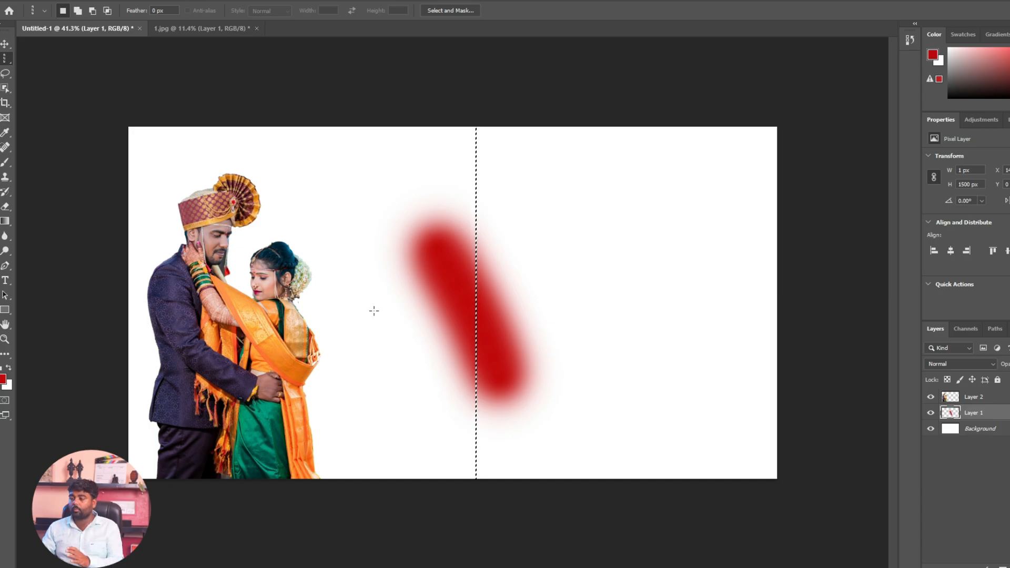
Replace the column selection with a Single Row Marquee selection across the centre of the red stroke
{"action": "right_click", "coordinate": [16, 61]}
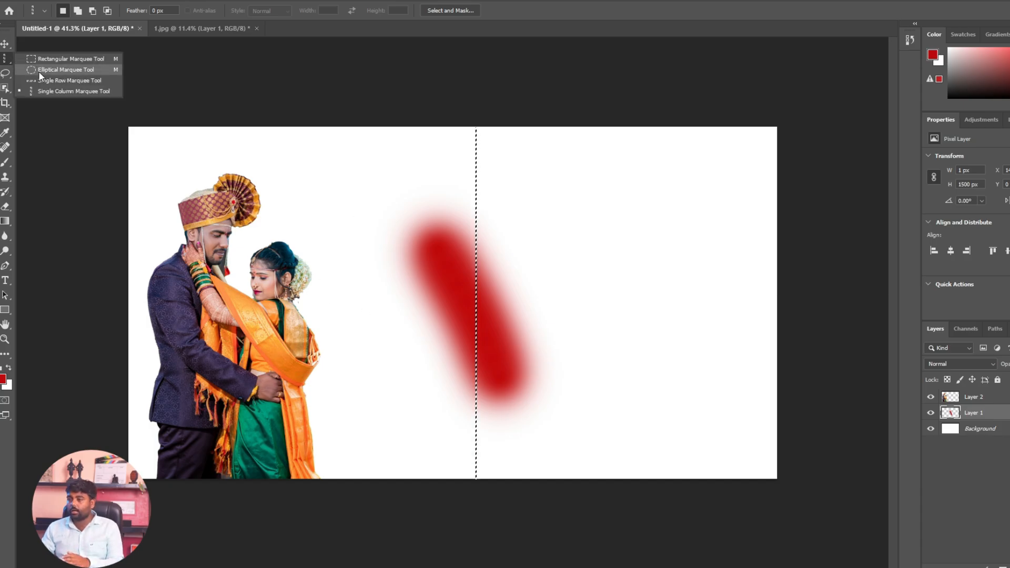
{"action": "left_click", "coordinate": [52, 81]}
{"action": "left_click_drag", "start_coordinate": [437, 363], "coordinate": [490, 309]}
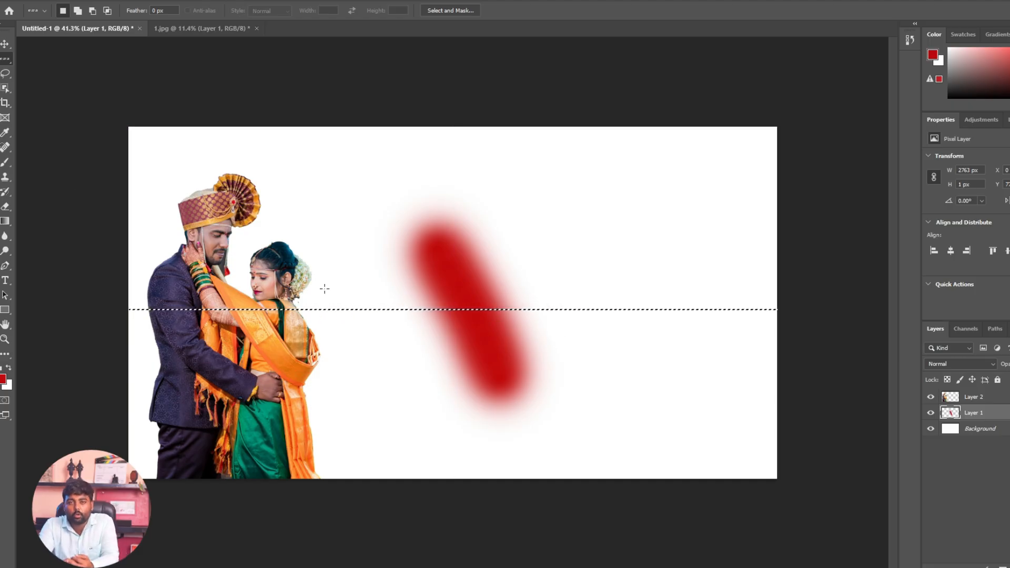
Move the couple on Layer 2 to the right side of the canvas, past the red stroke
{"action": "left_click", "coordinate": [7, 45]}
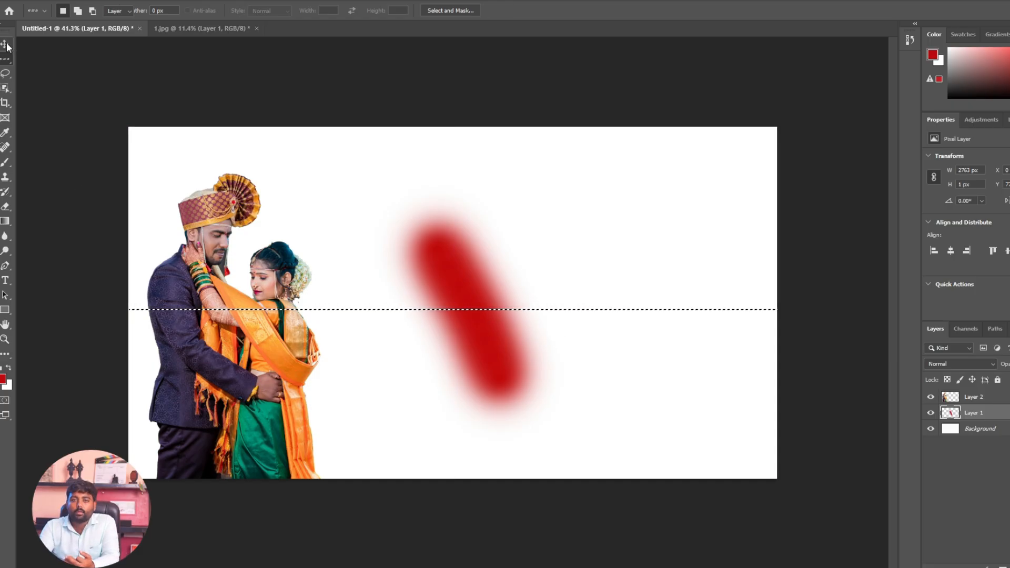
{"action": "left_click", "coordinate": [992, 400]}
{"action": "left_click_drag", "start_coordinate": [246, 257], "coordinate": [610, 229]}
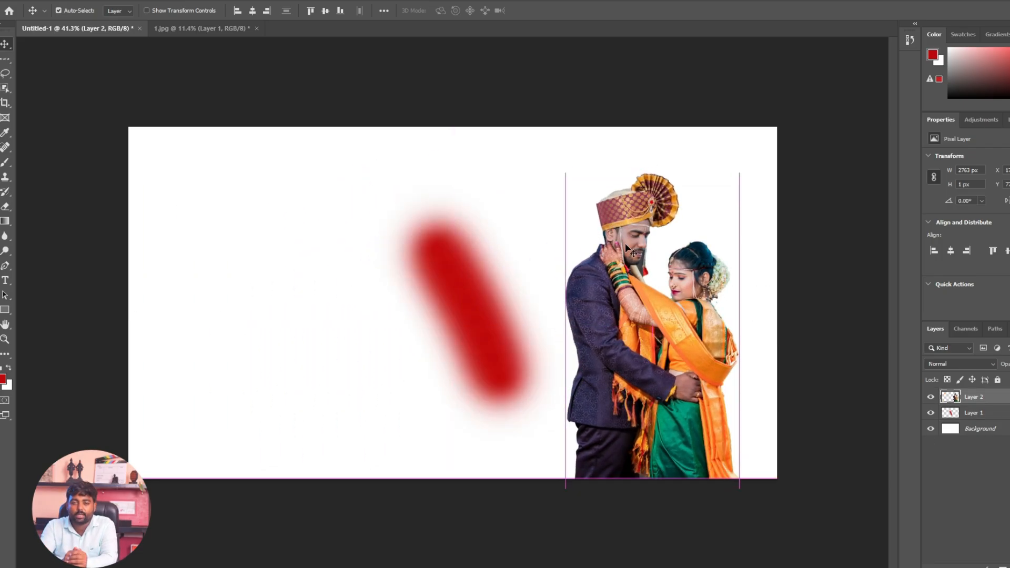
Draw a rectangular marquee about 710 × 521 px in the empty area beside the red stroke and deselect it
{"action": "left_click_drag", "start_coordinate": [8, 61], "coordinate": [38, 62]}
{"action": "left_click_drag", "start_coordinate": [246, 185], "coordinate": [414, 307]}
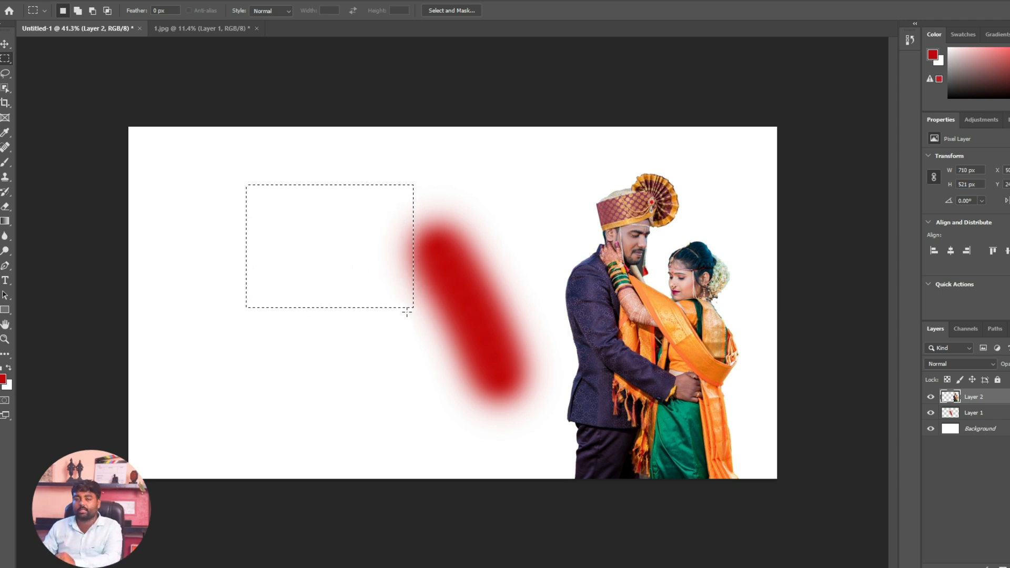
{"action": "key", "text": "ctrl+d"}
Place the couple over the red stroke and copy a rectangular area about 828 × 504 px of their torsos to a new layer
{"action": "key", "text": "v"}
{"action": "left_click_drag", "start_coordinate": [635, 317], "coordinate": [481, 337]}
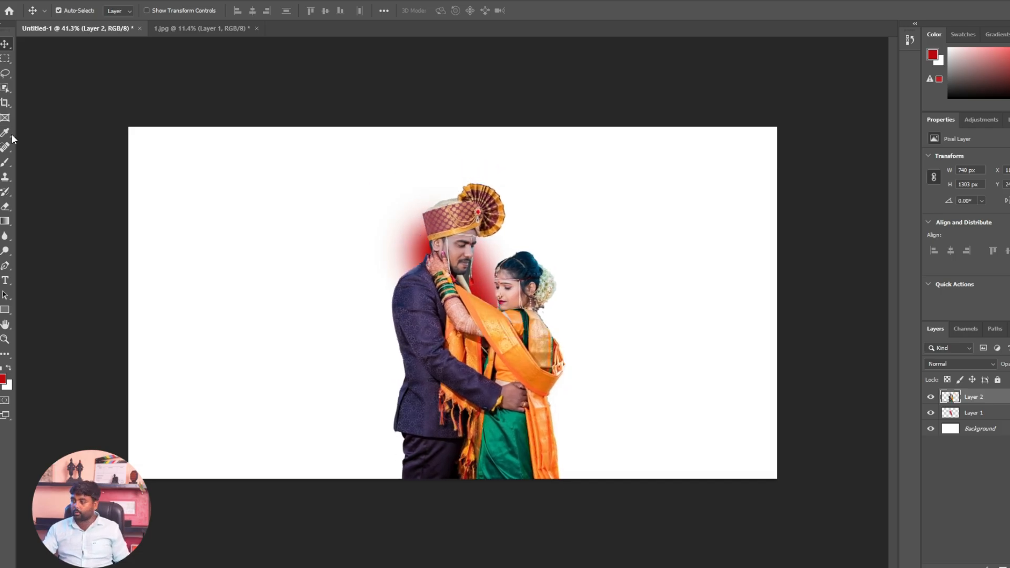
{"action": "left_click", "coordinate": [6, 59]}
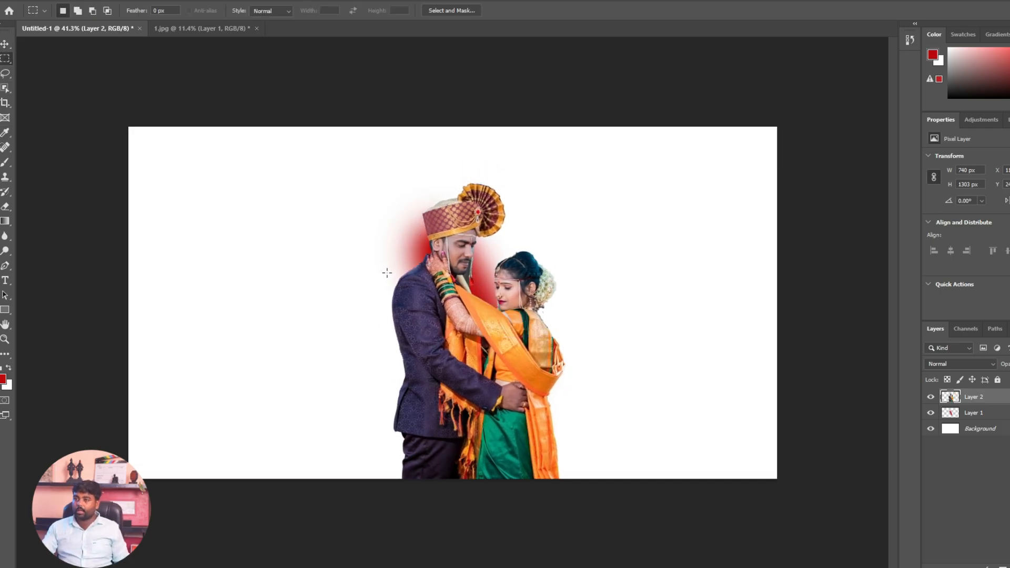
{"action": "left_click_drag", "start_coordinate": [377, 286], "coordinate": [573, 404]}
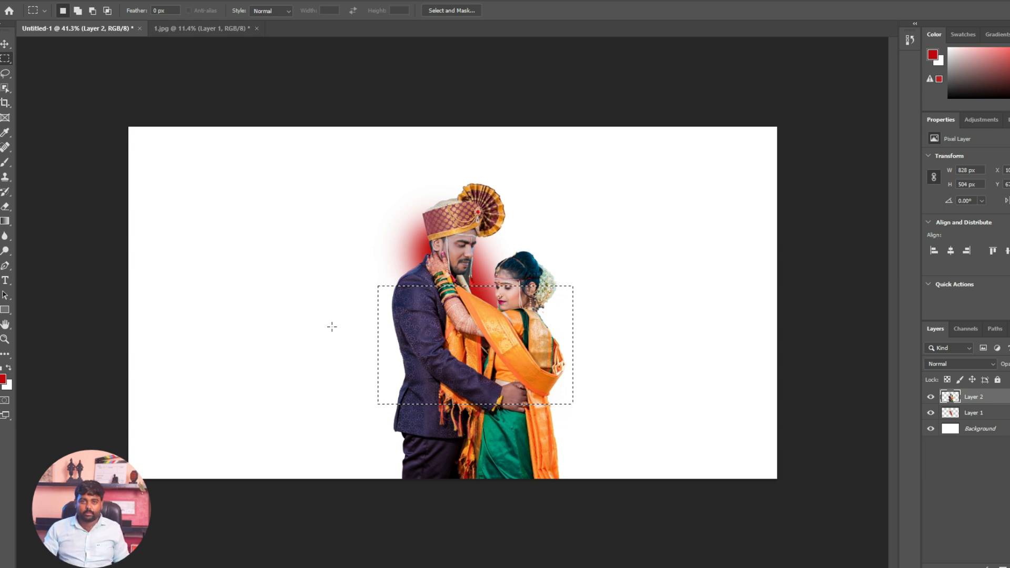
{"action": "key", "text": "ctrl+j"}
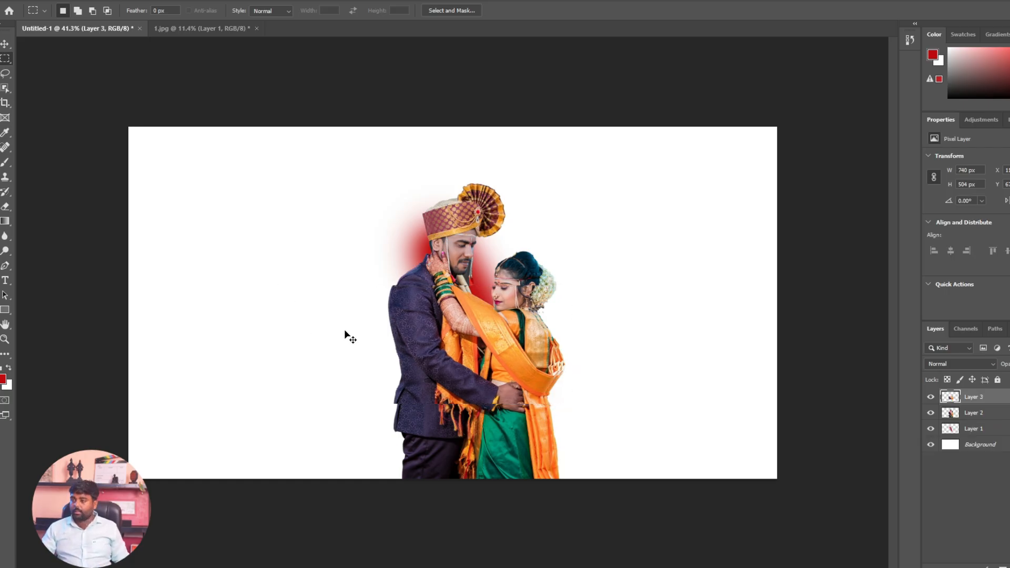
Move the copied torso piece to the left of the couple and shift the original couple slightly right
{"action": "key", "text": "ctrl+t"}
{"action": "left_click_drag", "start_coordinate": [480, 334], "coordinate": [260, 288]}
{"action": "key", "text": "Return"}
{"action": "left_click_drag", "start_coordinate": [503, 356], "coordinate": [509, 356]}
Copy a rectangular area about 863 × 516 px of the couple's torsos to a new layer and place it in the canvas's upper right
{"action": "left_click", "coordinate": [9, 56]}
{"action": "right_click", "coordinate": [10, 57]}
{"action": "left_click", "coordinate": [46, 61]}
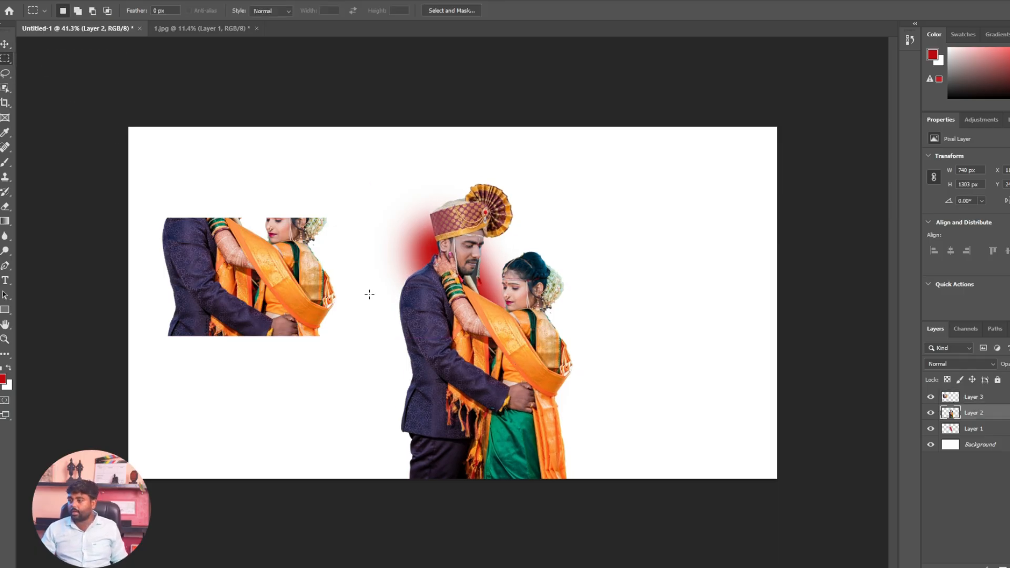
{"action": "left_click_drag", "start_coordinate": [379, 284], "coordinate": [582, 406]}
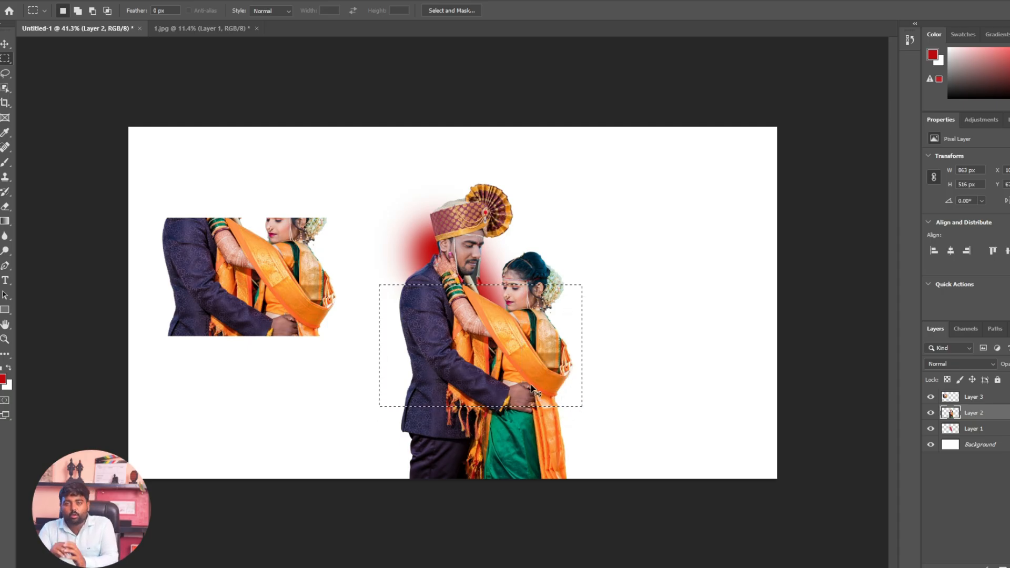
{"action": "left_click", "coordinate": [494, 371]}
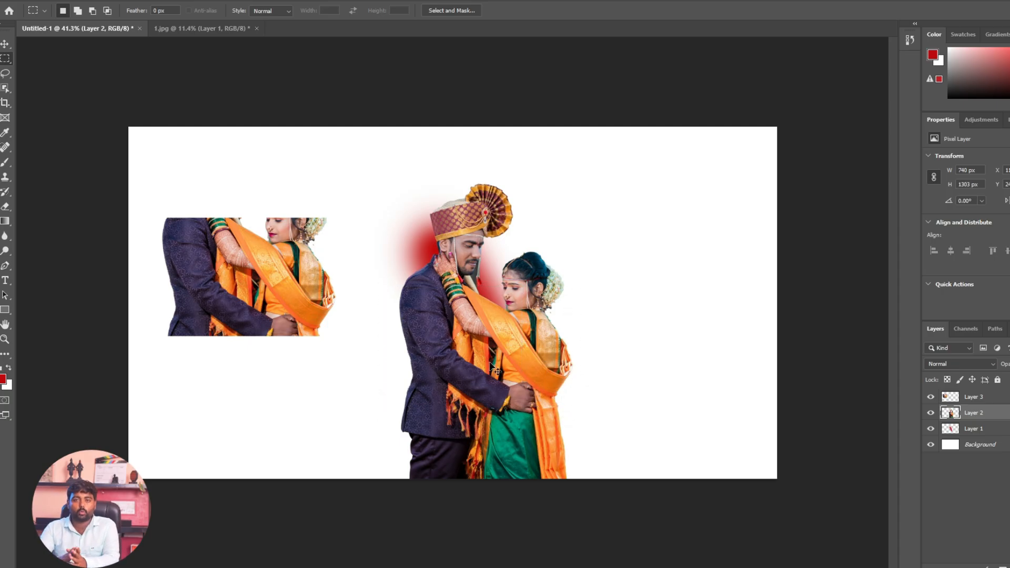
{"action": "key", "text": "ctrl+v"}
{"action": "key", "text": "v"}
{"action": "left_click_drag", "start_coordinate": [469, 313], "coordinate": [689, 228]}
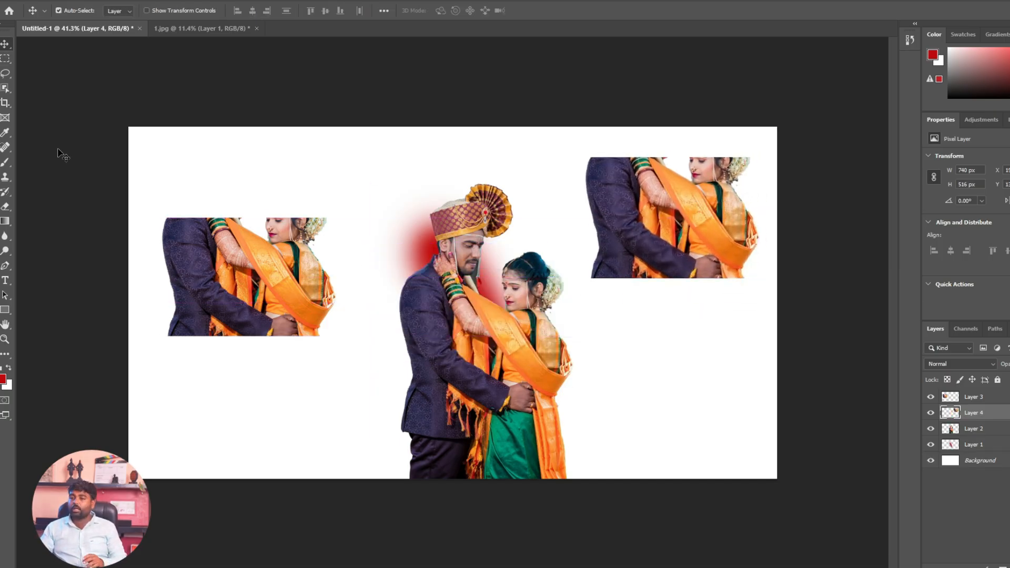
Draw an elliptical marquee about 1056 × 654 px around the couple's torsos and copy that area of Layer 2 to a new layer
{"action": "right_click", "coordinate": [9, 62]}
{"action": "left_click", "coordinate": [46, 78]}
{"action": "right_click", "coordinate": [2, 62]}
{"action": "left_click", "coordinate": [46, 69]}
{"action": "left_click_drag", "start_coordinate": [391, 258], "coordinate": [635, 414]}
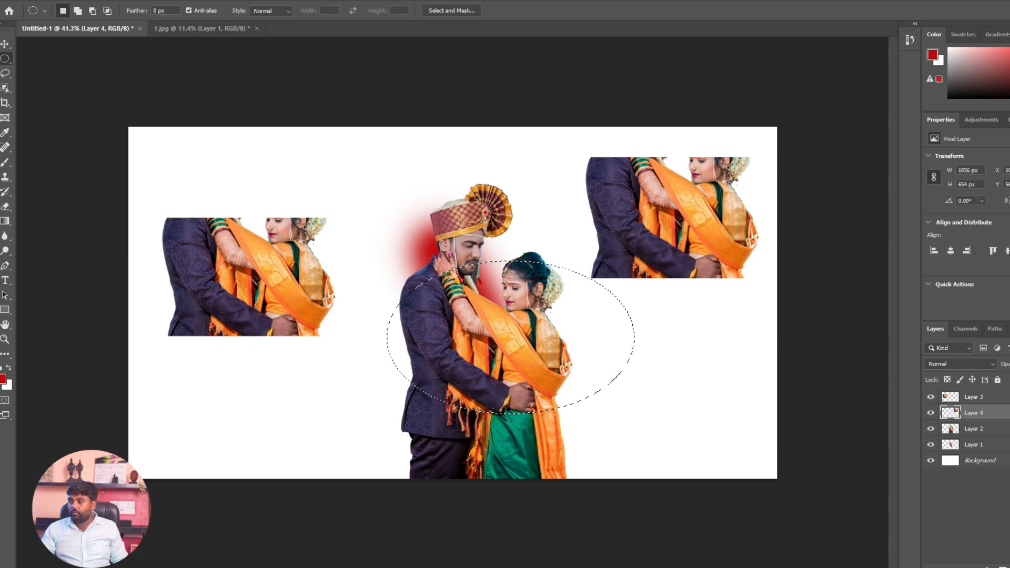
{"action": "left_click", "coordinate": [973, 429]}
{"action": "key", "text": "ctrl+j"}
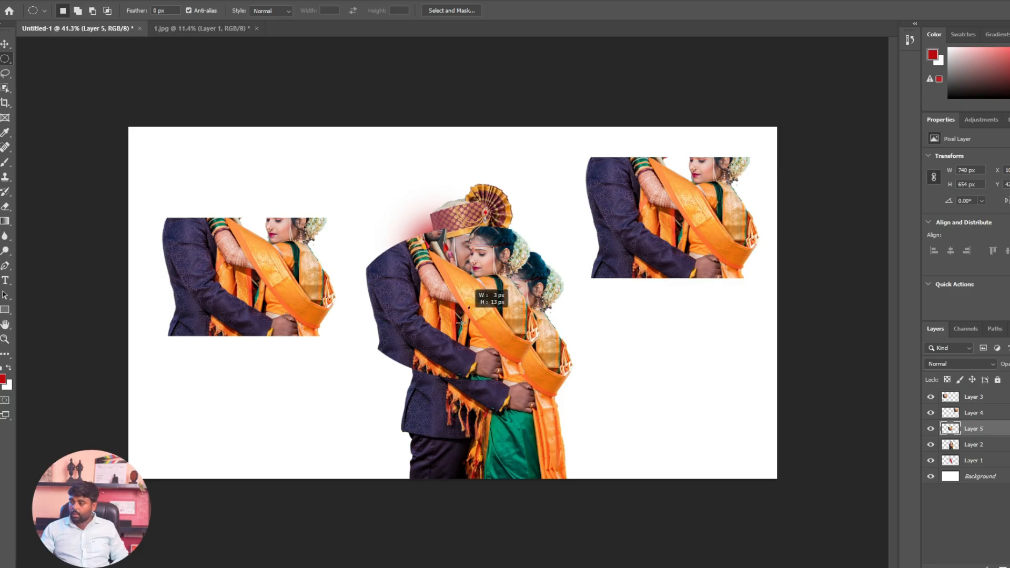
Arrange the elliptical copy at the canvas's lower left and the rectangular Layer 3 copy above it
{"action": "key", "text": "v"}
{"action": "left_click_drag", "start_coordinate": [486, 308], "coordinate": [260, 425]}
{"action": "left_click_drag", "start_coordinate": [275, 322], "coordinate": [276, 273]}
{"action": "left_click_drag", "start_coordinate": [266, 398], "coordinate": [267, 369]}
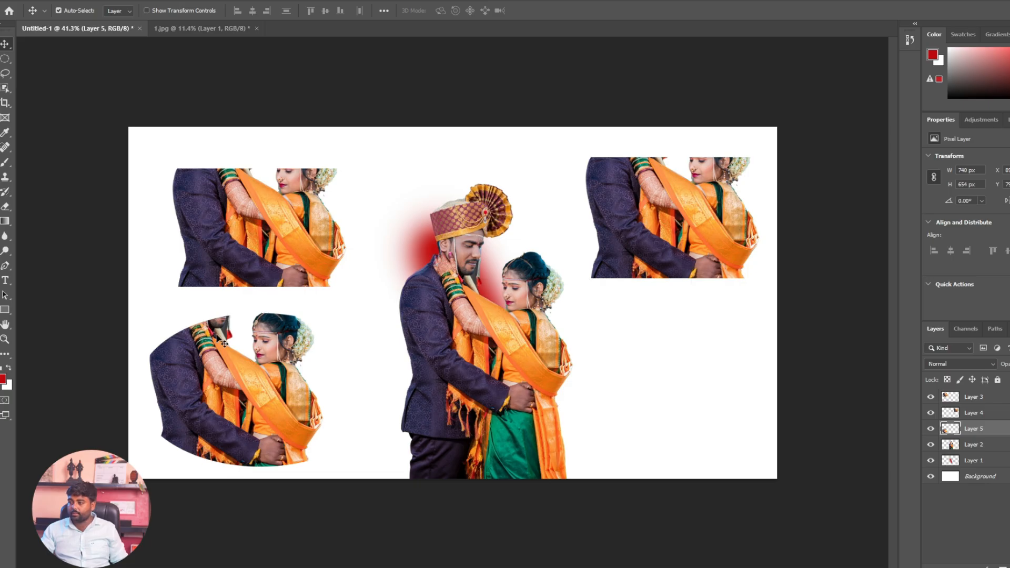
{"action": "left_click_drag", "start_coordinate": [264, 394], "coordinate": [264, 400]}
Undo the recent moves of the elliptical copy and the rectangular Layer 3 copy
{"action": "key", "text": "ctrl+z"}
{"action": "key", "text": "ctrl+z"}
{"action": "key", "text": "ctrl+z"}
{"action": "key", "text": "ctrl+z"}
{"action": "key", "text": "ctrl+z"}
{"action": "key", "text": "ctrl+z"}
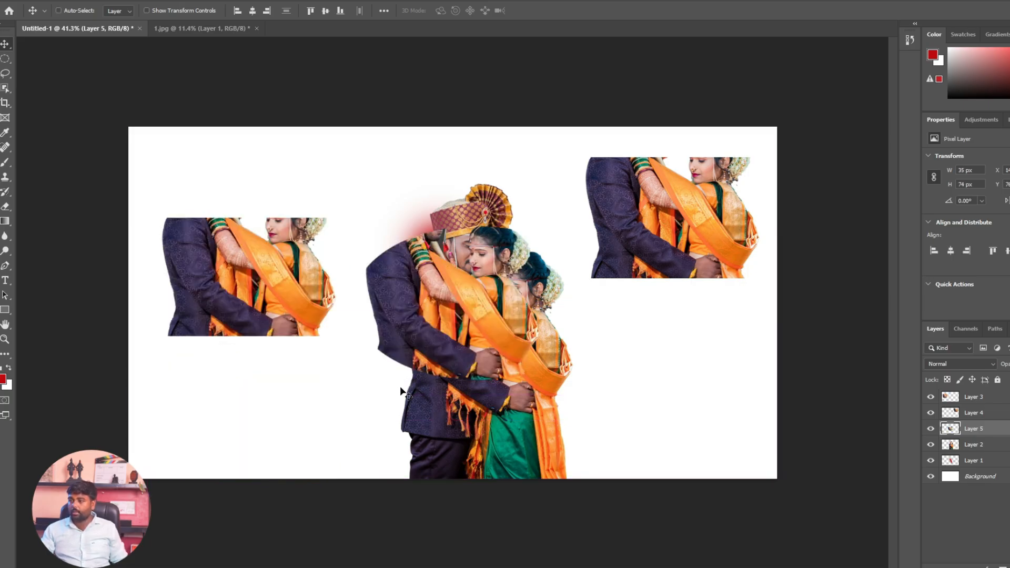